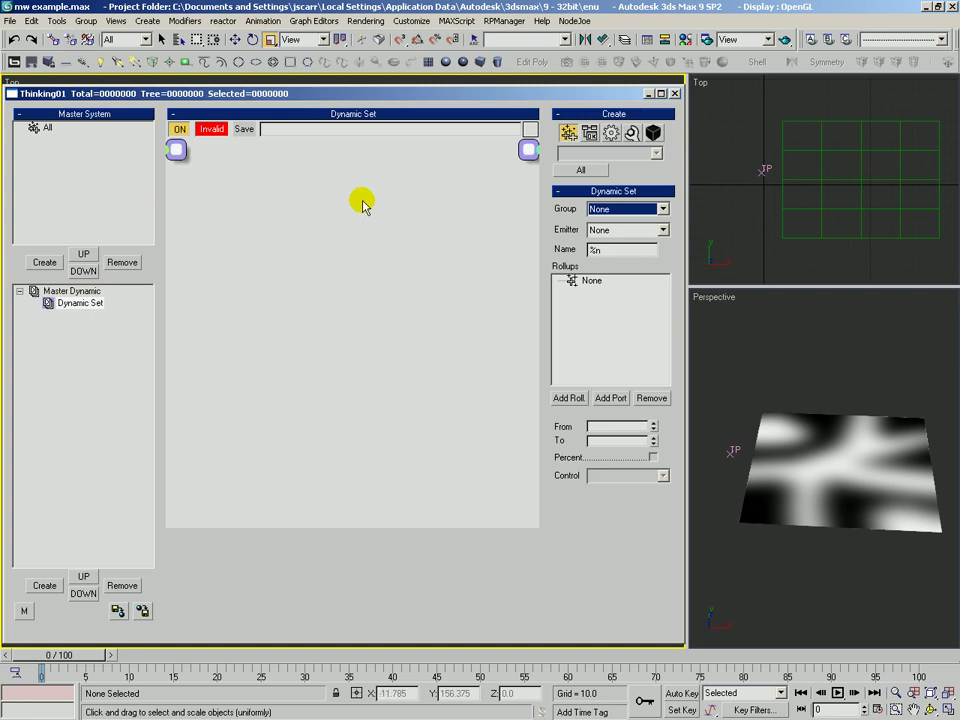
Step: Add a MatterWaves generator operator to the dynamic set and position its node in the upper middle of the canvas
left_click(616, 137)
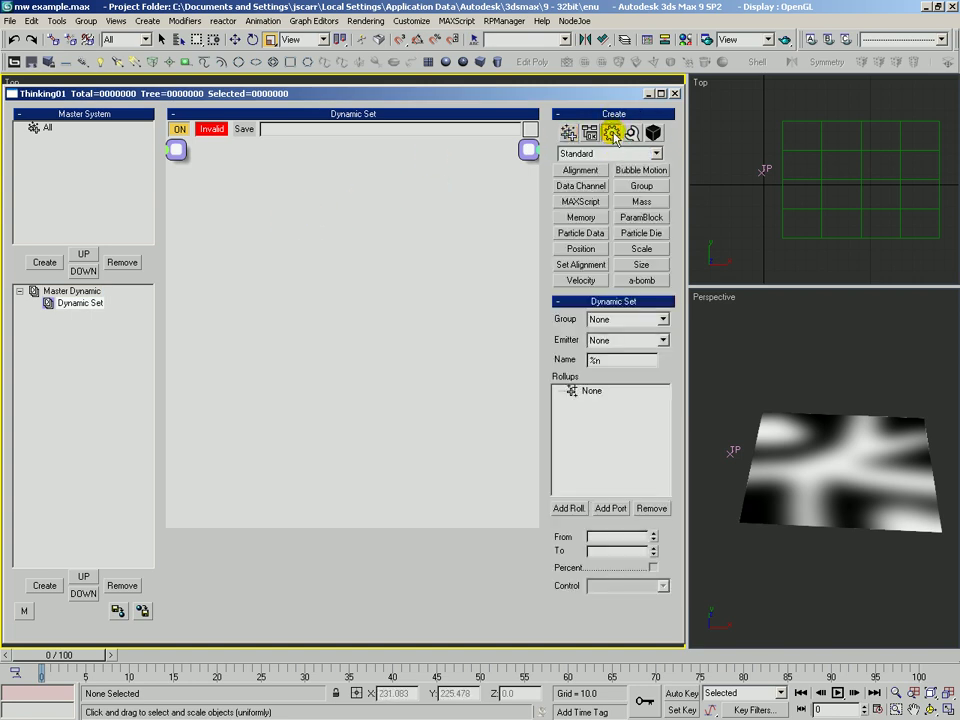
left_click(596, 160)
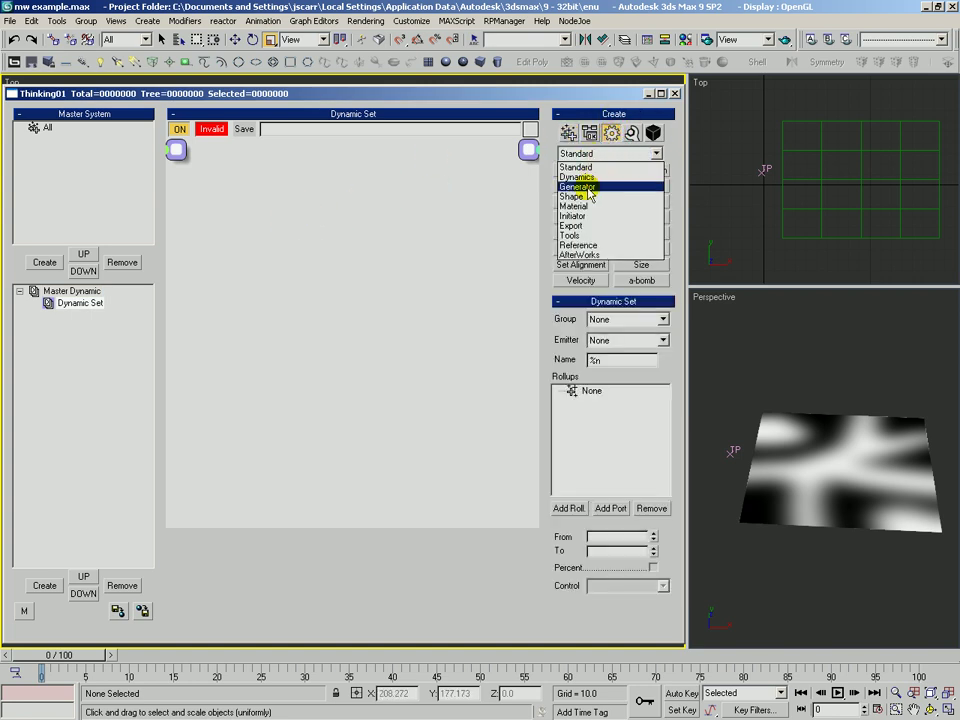
left_click(583, 185)
left_click(631, 175)
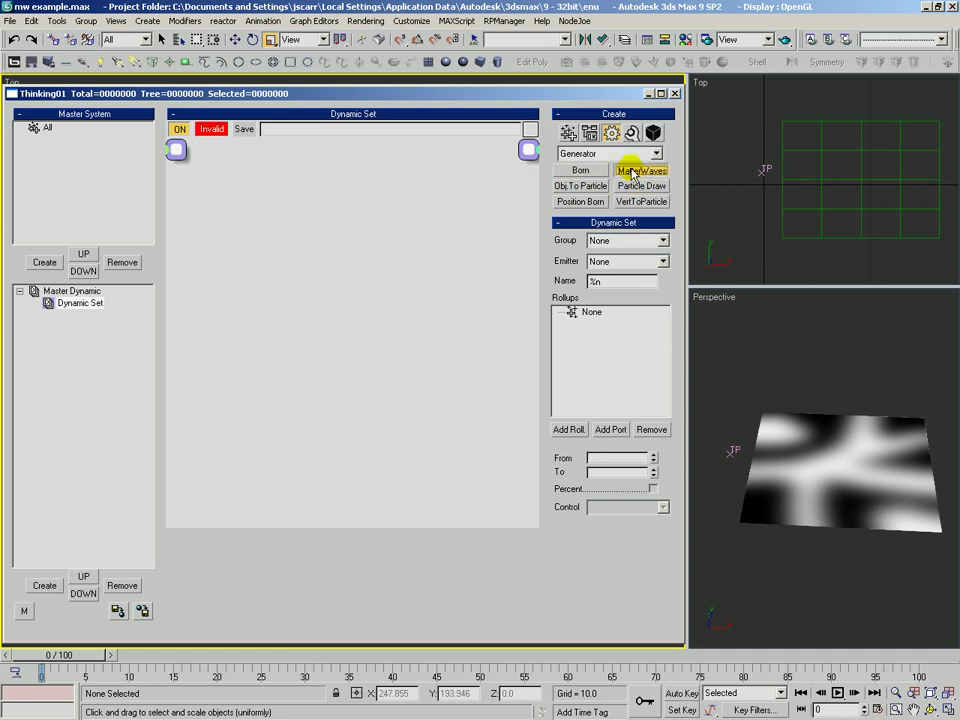
left_click(380, 207)
left_click_drag(380, 207, 333, 245)
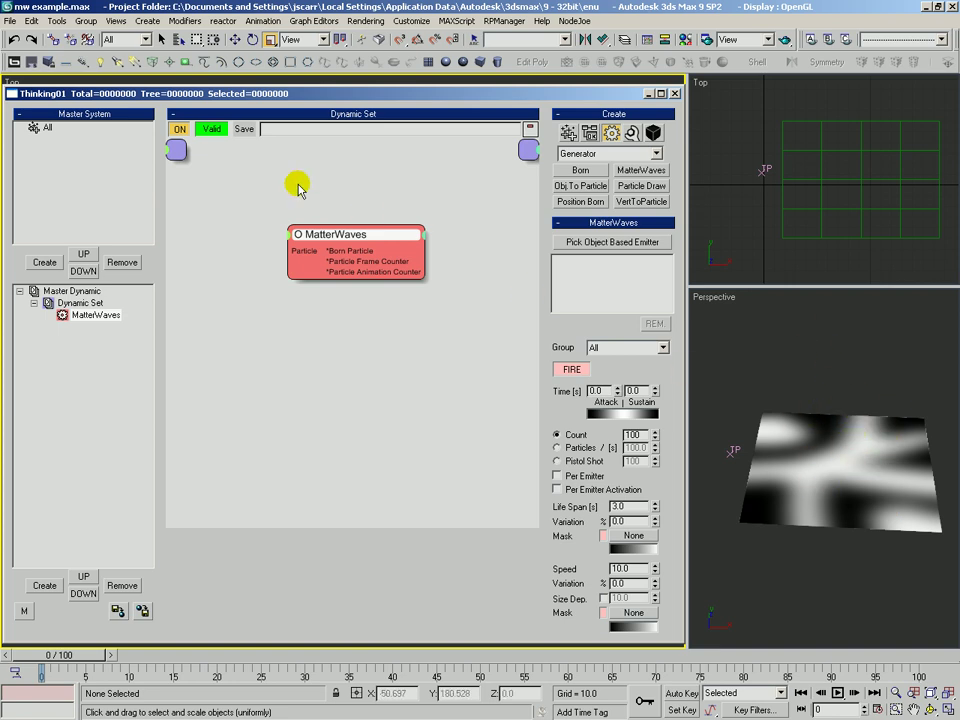
left_click_drag(295, 236, 308, 245)
left_click_drag(199, 226, 303, 261)
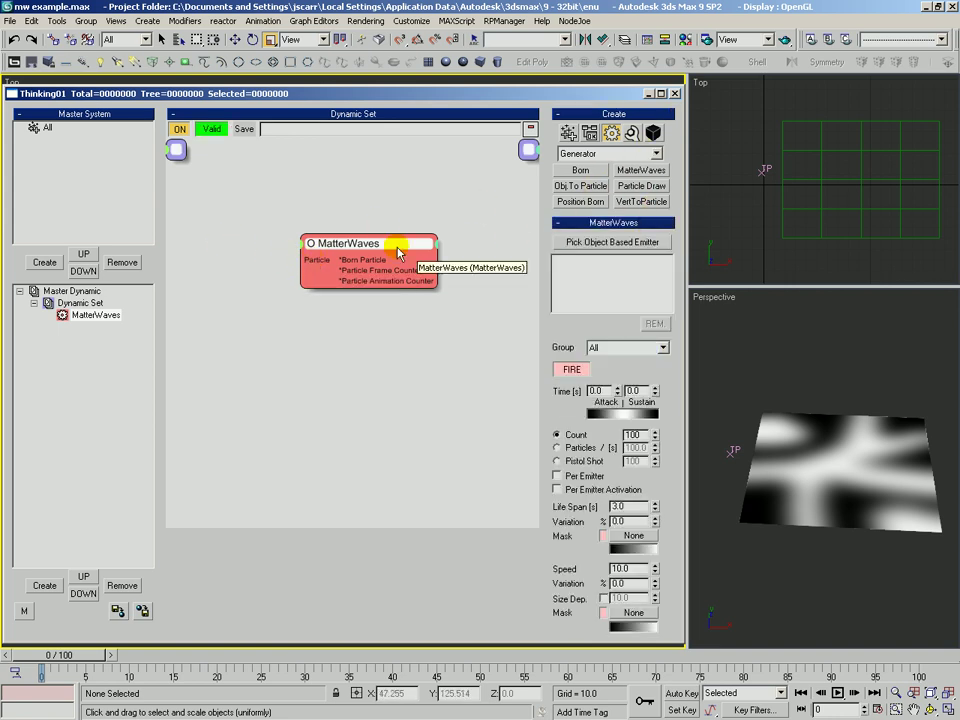
mouse_move(345, 246)
left_mouse_down()
mouse_move(313, 236)
mouse_move(342, 243)
left_mouse_up()
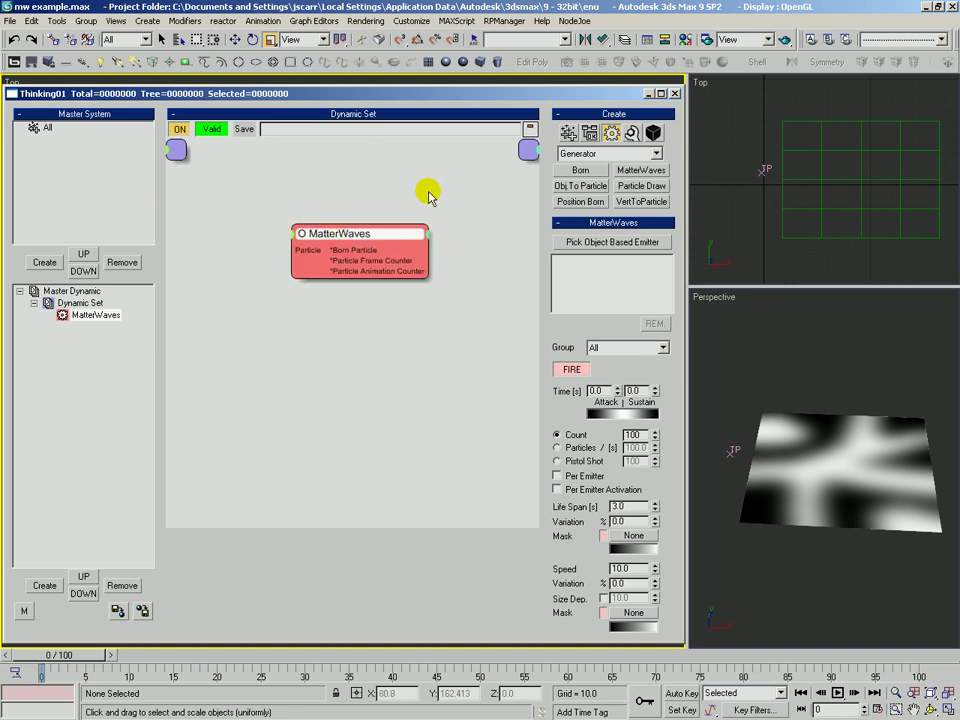
Step: Assign the textured plane, Plane01, as the object-based emitter of the MatterWaves operator
scroll(565, 277, "down", 2)
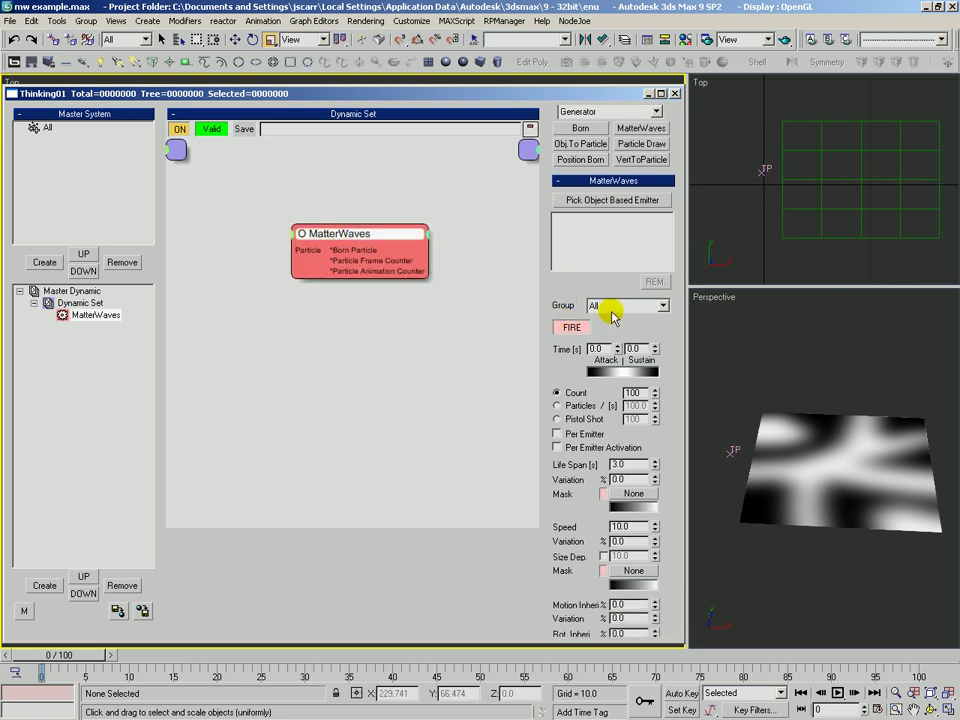
scroll(668, 410, "down", 15)
scroll(634, 164, "up", 15)
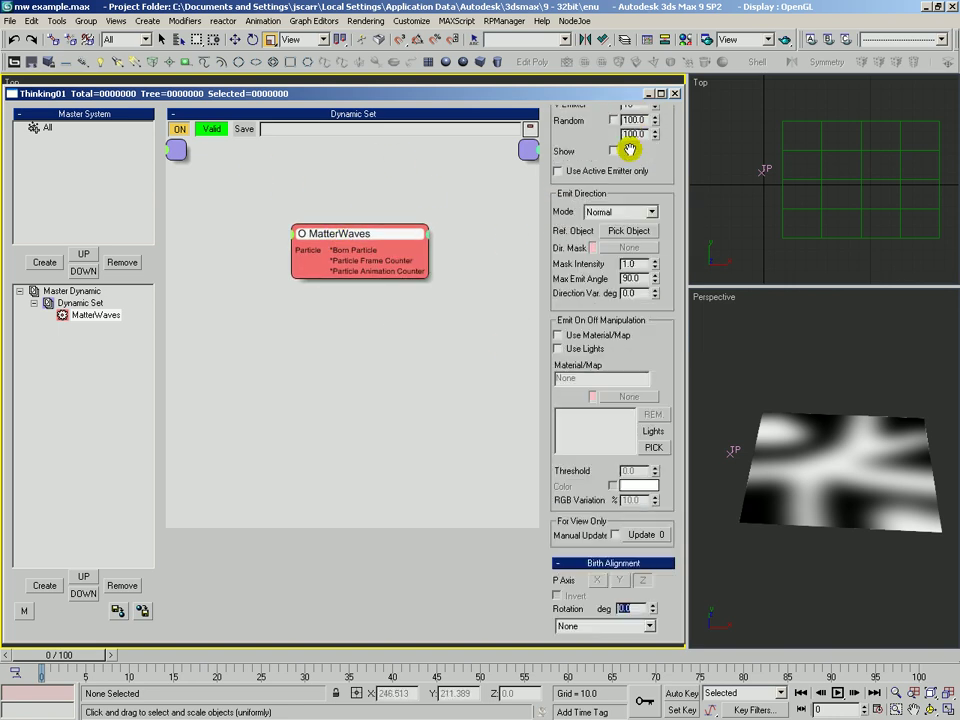
scroll(588, 320, "down", 1)
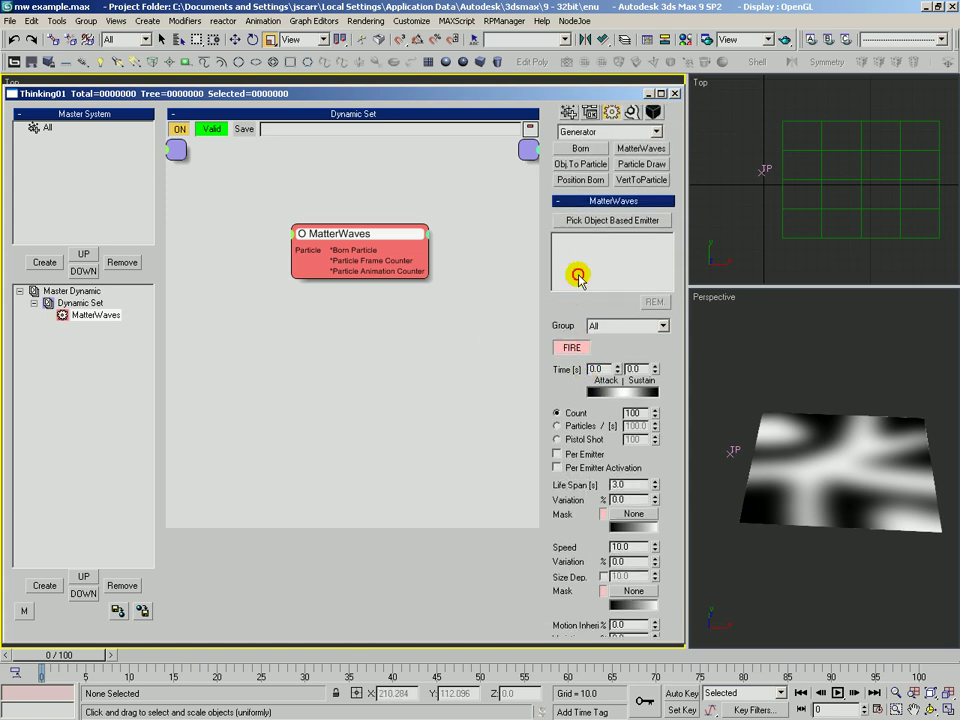
left_click(613, 219)
left_click(815, 466)
key("alt+z")
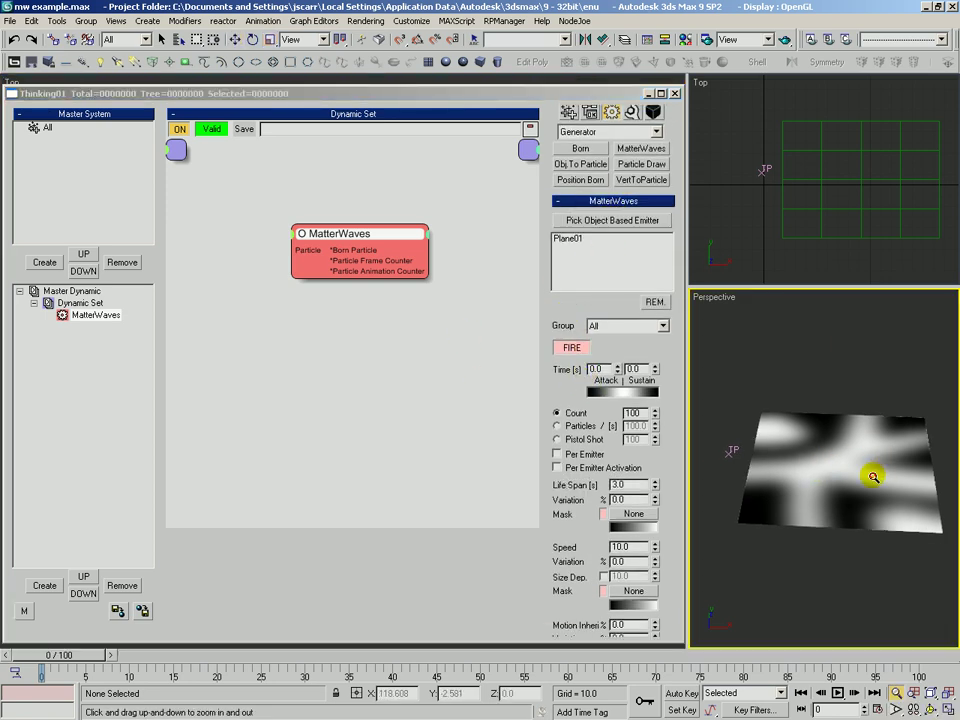
left_click_drag(870, 477, 871, 466)
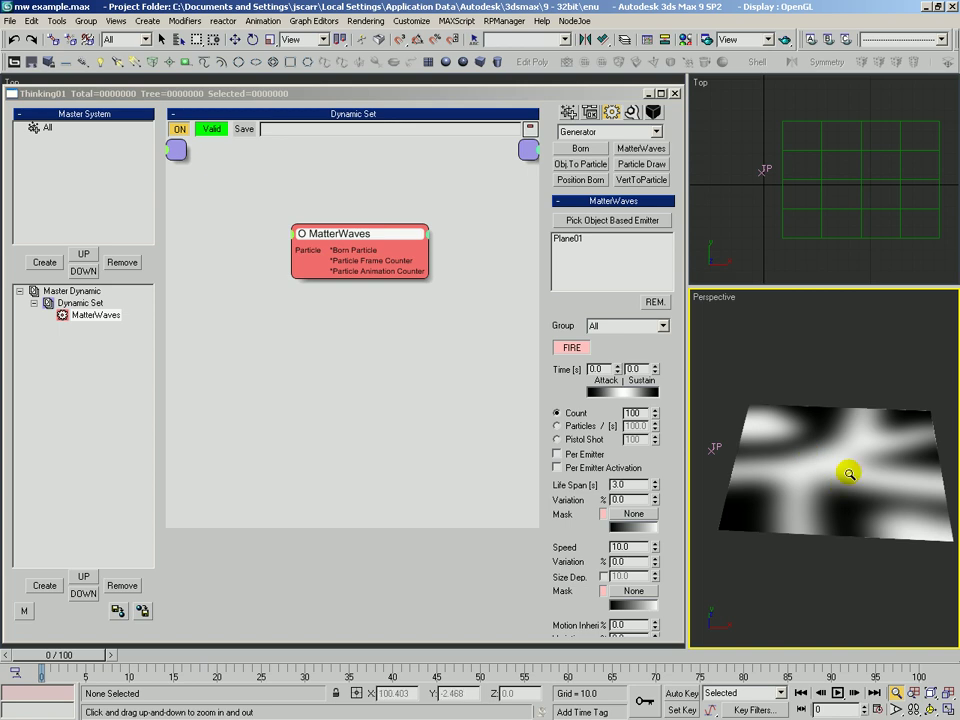
key("ctrl+r")
left_click_drag(778, 422, 780, 431)
key("ctrl+p")
left_click_drag(799, 475, 817, 465)
Step: Create a new particle group under All and name it green
left_click_drag(662, 352, 649, 334)
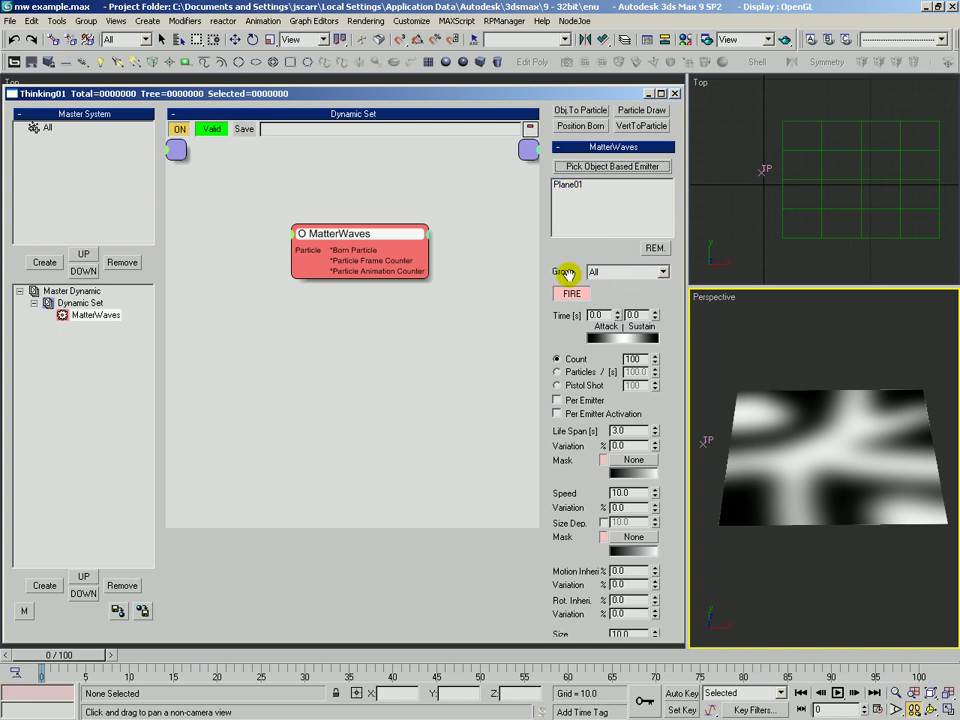
left_click_drag(569, 274, 569, 273)
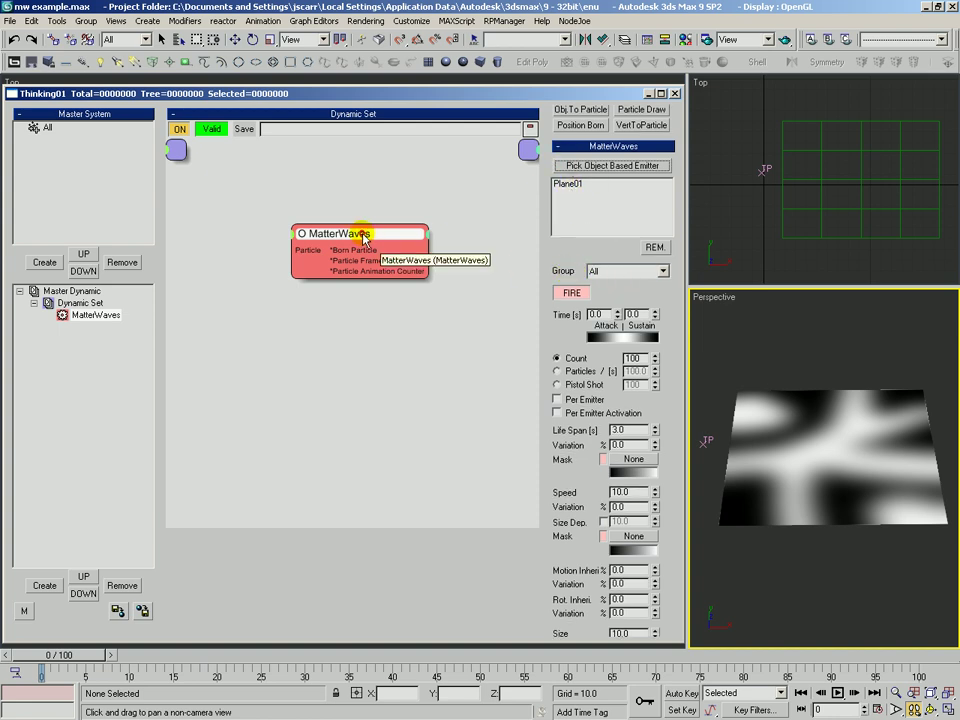
left_click_drag(366, 236, 363, 235)
left_click(590, 273)
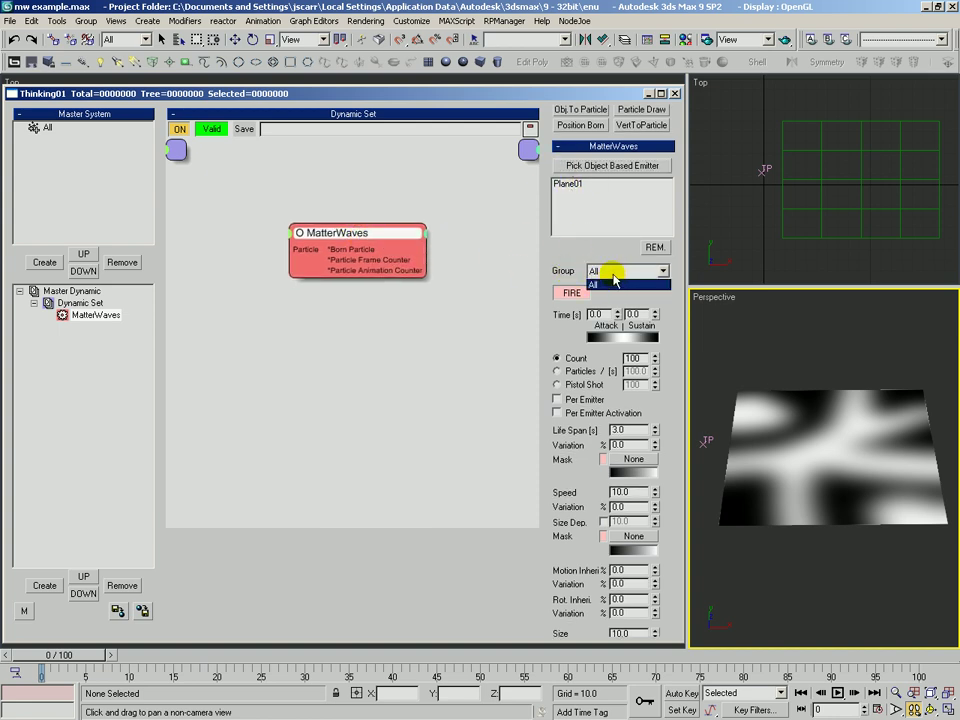
left_click(610, 283)
left_click(44, 262)
left_click(66, 140)
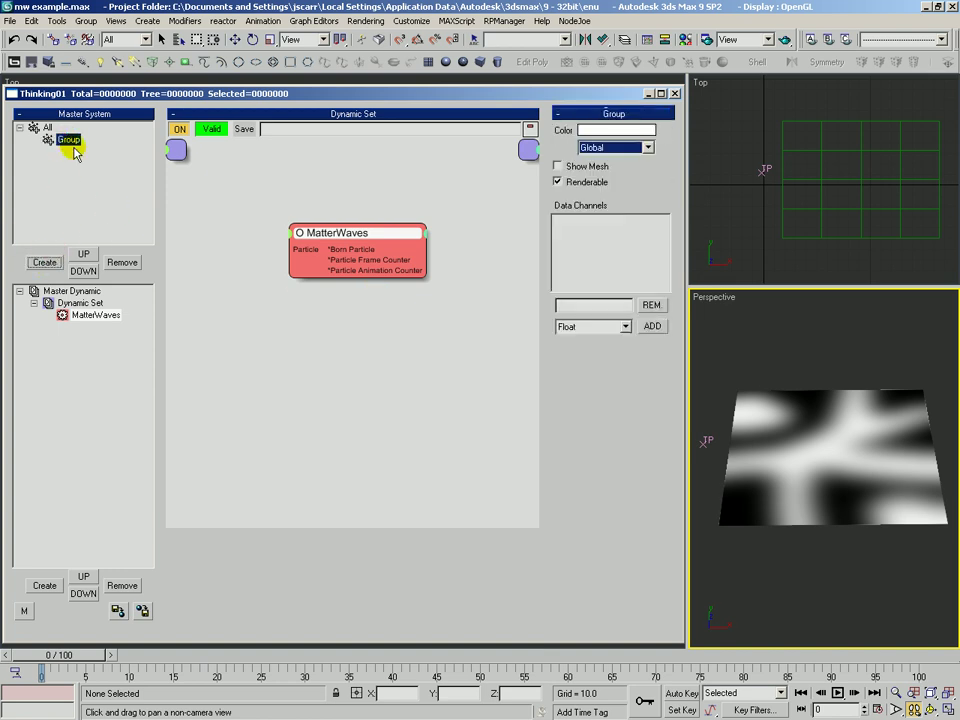
left_click(66, 143)
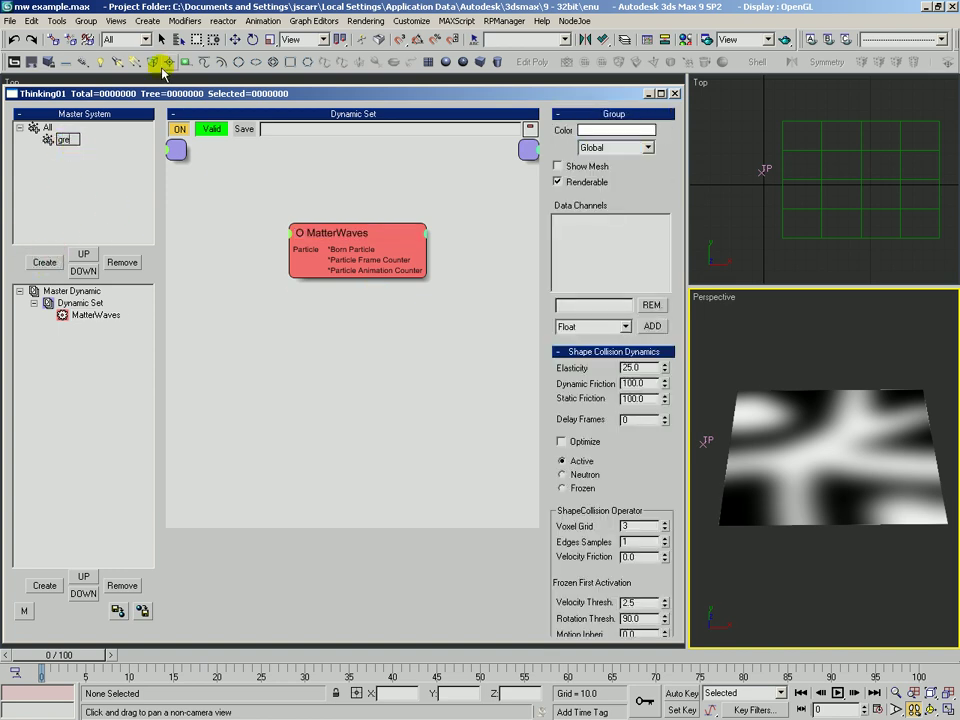
Step: Set the green group's display color to bright green
left_click(616, 129)
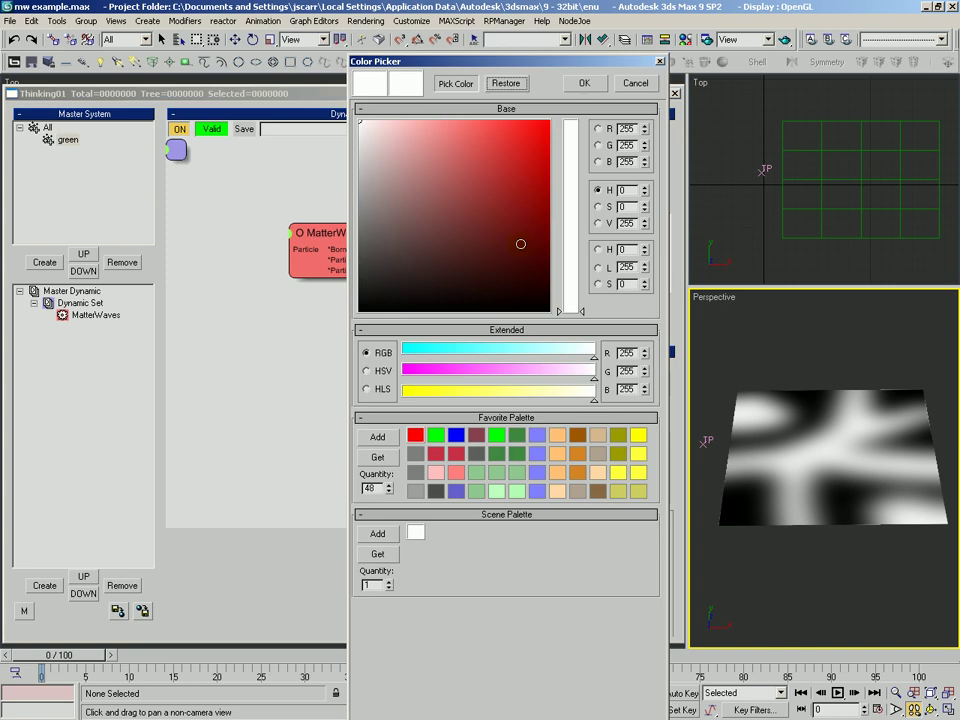
left_click(575, 255)
left_click(584, 83)
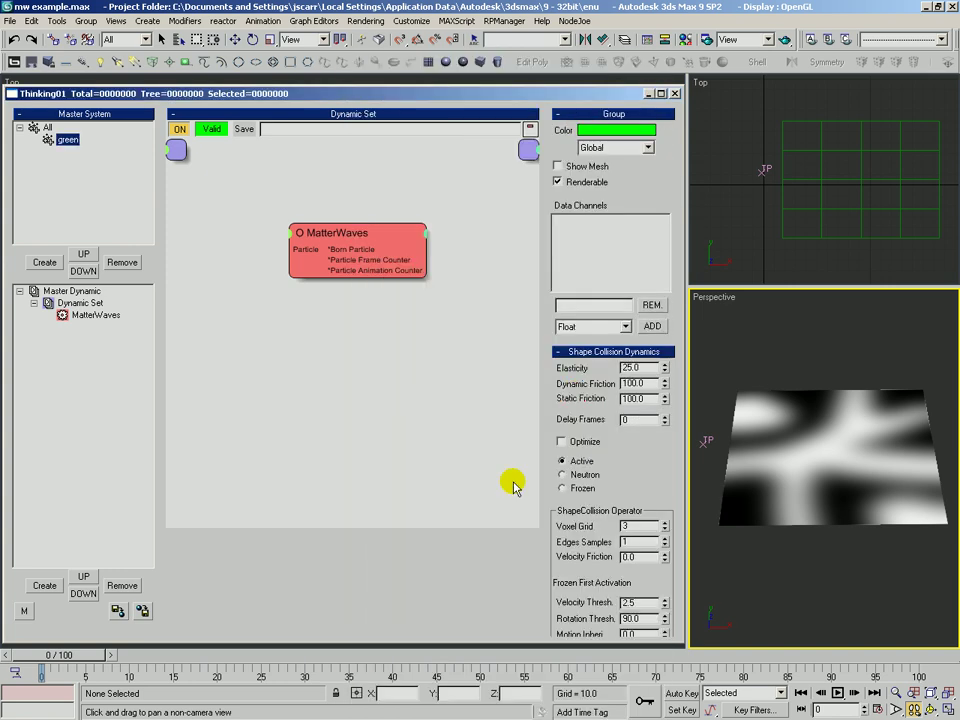
Step: Scrub the animation to frame 33 and assign the MatterWaves particles to the green group
left_click_drag(38, 656, 335, 667)
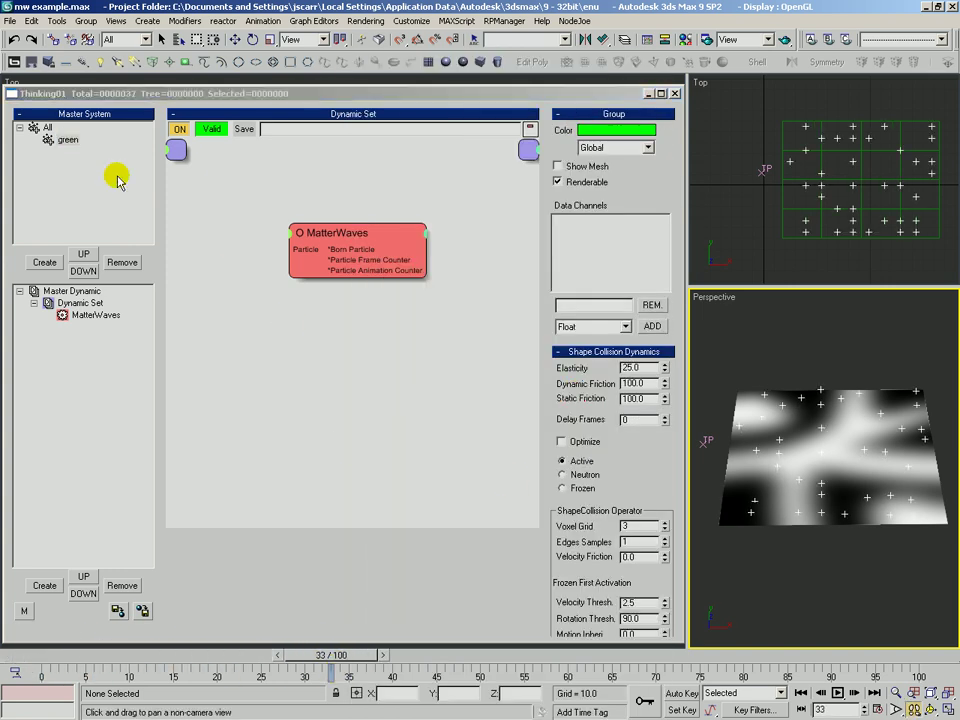
left_click(400, 234)
left_click(598, 347)
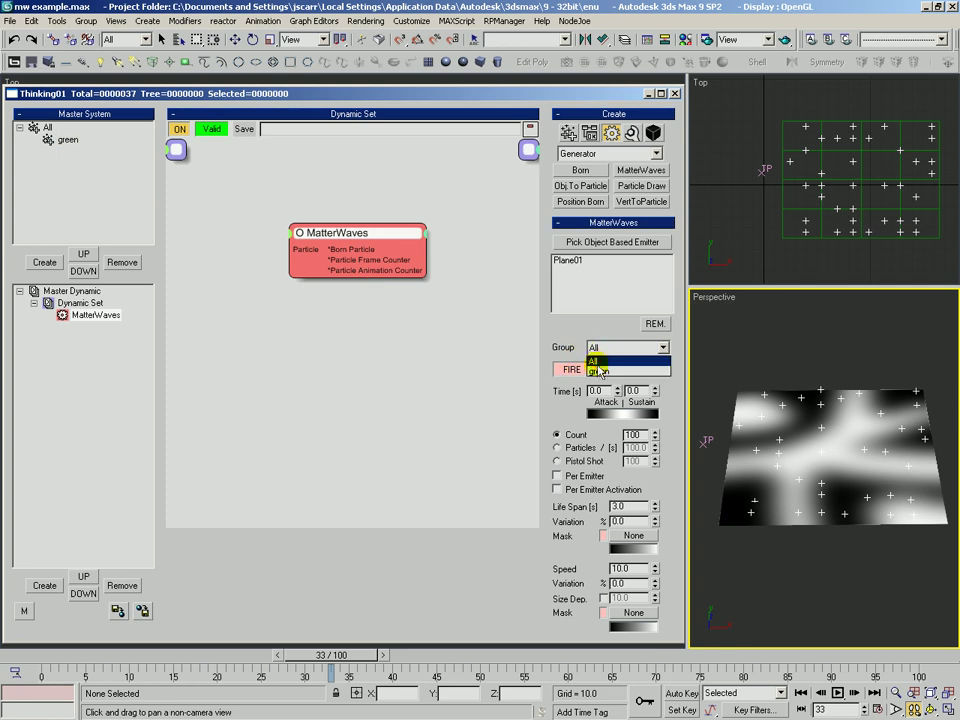
left_click(602, 371)
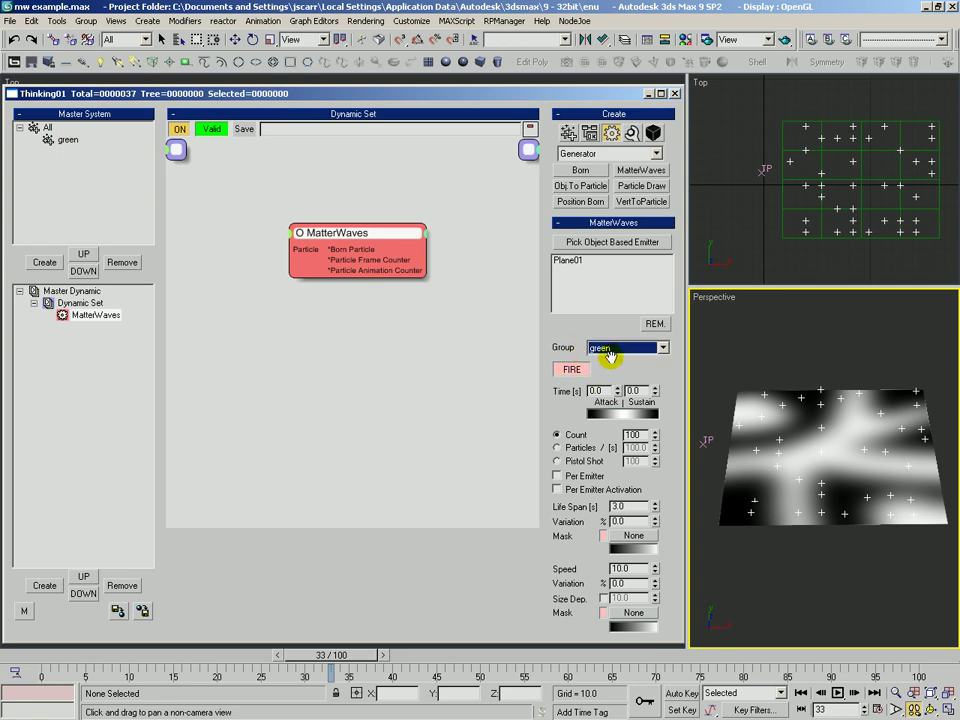
Step: Scrub to frame 64 and set the MatterWaves particle speed to 0
left_click_drag(193, 660, 590, 674)
key("ctrl+r")
left_click_drag(764, 475, 763, 440)
scroll(666, 471, "down", 5)
scroll(642, 375, "up", 1)
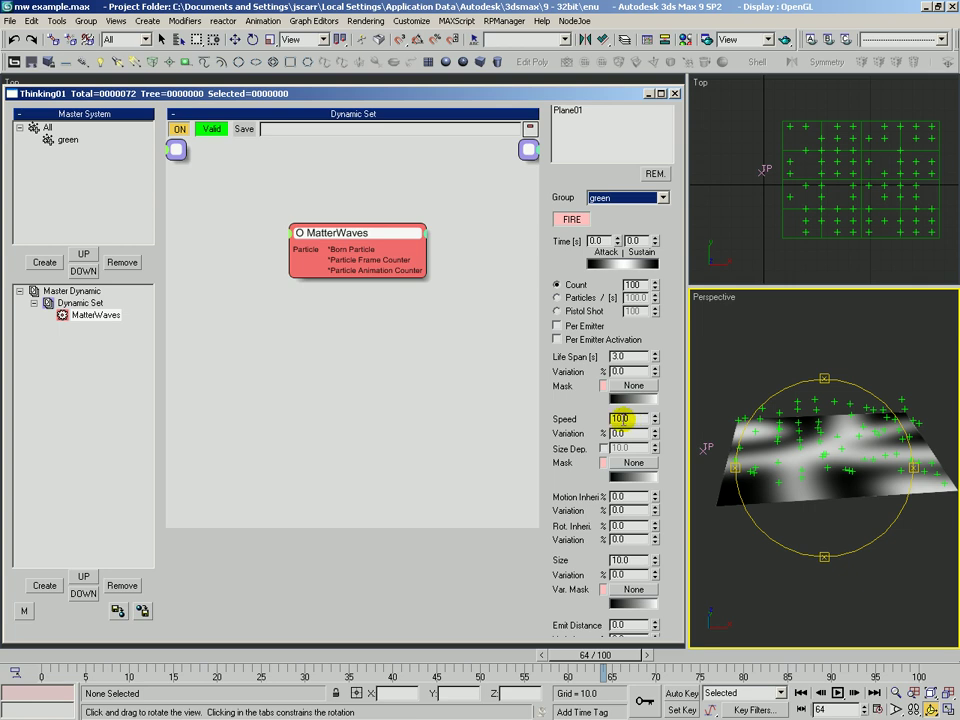
left_click(612, 418)
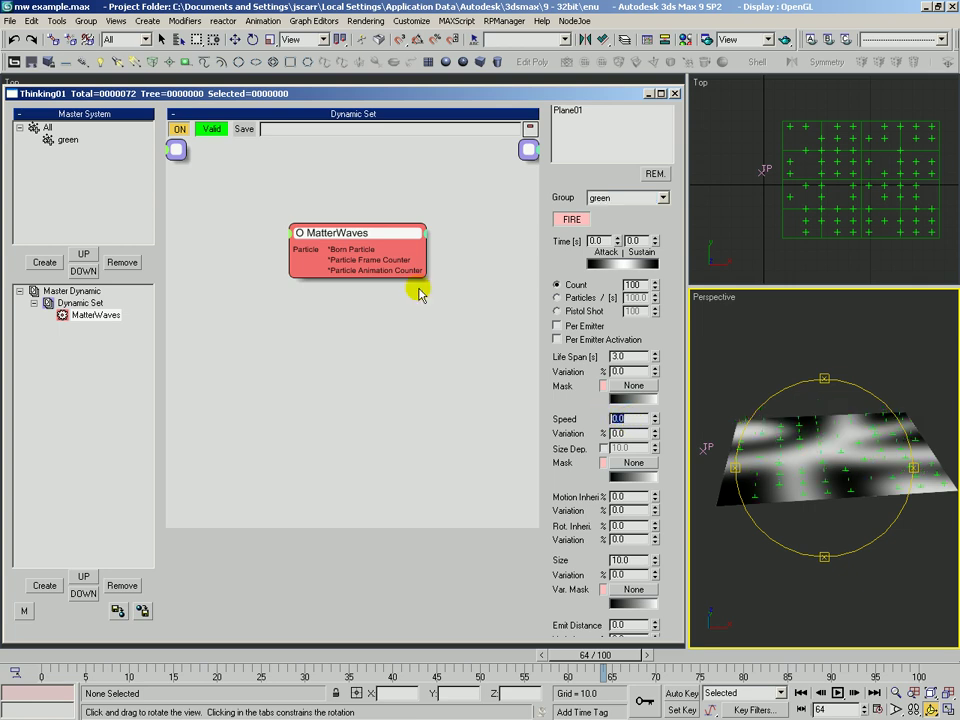
Step: Examine how the stationary particles are distributed over the plane in the Perspective and Top views
left_click_drag(566, 397, 566, 424)
left_click_drag(822, 467, 819, 526)
scroll(782, 210, "down", 2)
scroll(842, 163, "up", 1)
key("g")
scroll(850, 182, "up", 4)
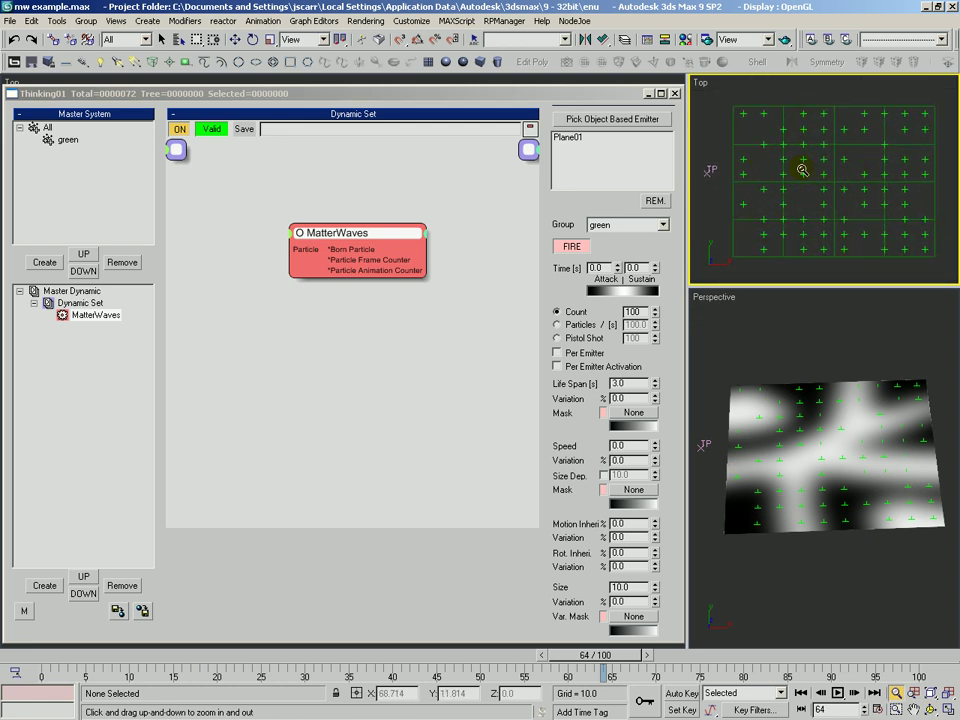
scroll(585, 400, "down", 2)
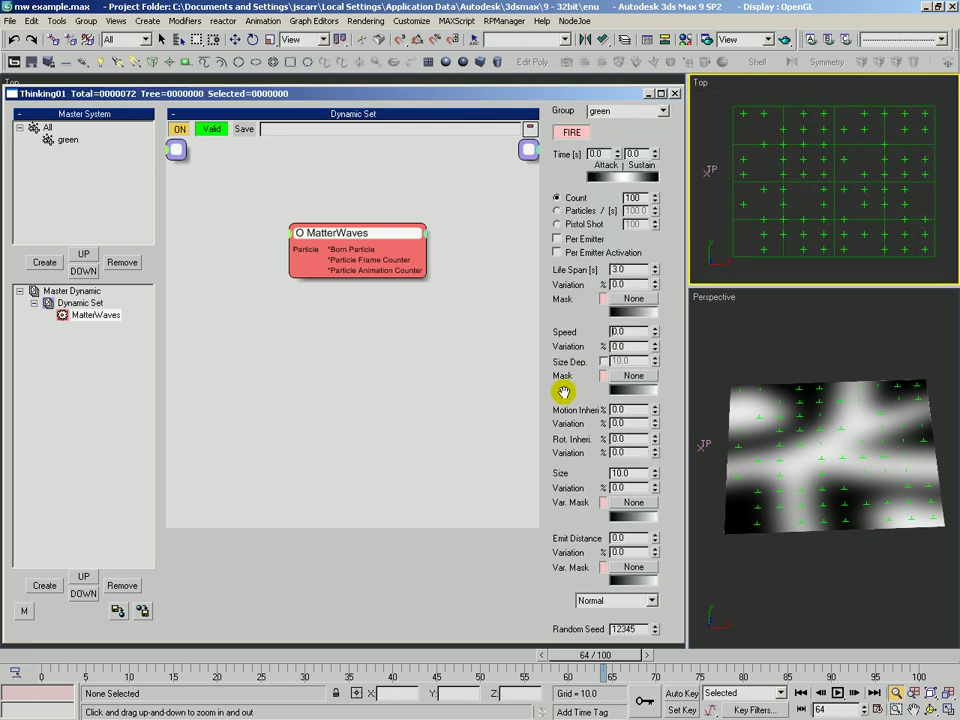
Step: Turn on Show in the MatterWaves Emitter settings to display the plane's possible emission points
scroll(580, 300, "down", 5)
scroll(576, 276, "down", 10)
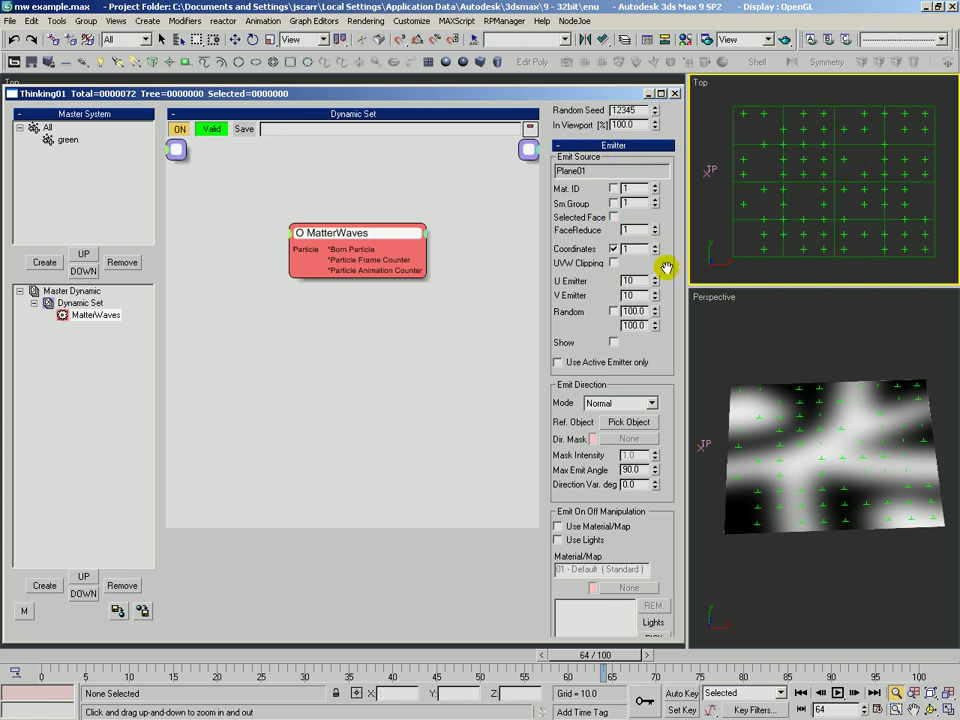
left_click_drag(668, 268, 664, 251)
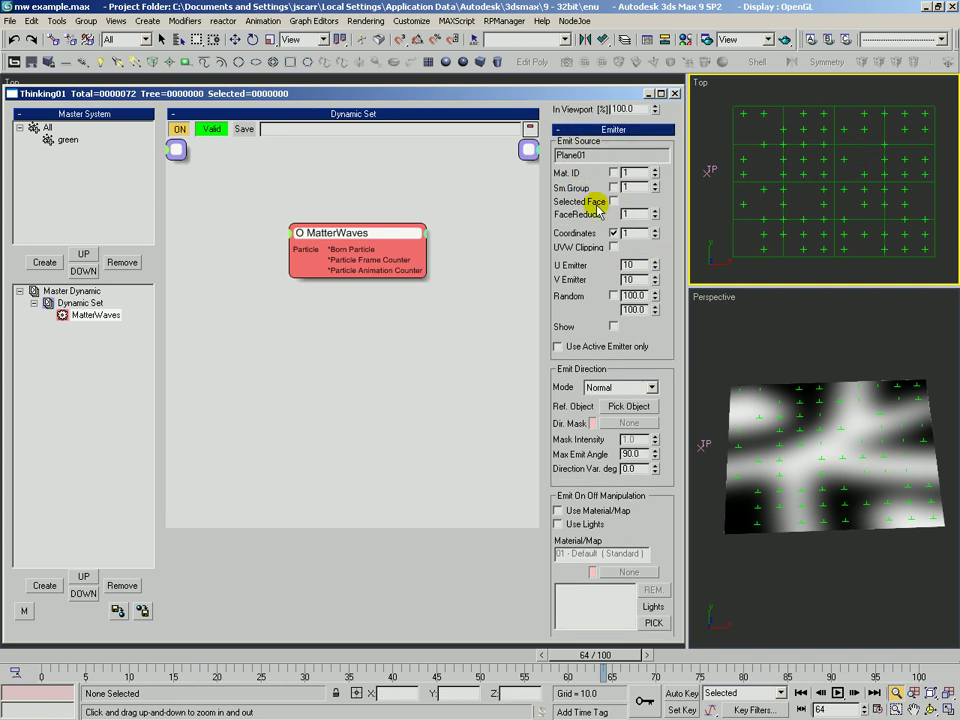
left_click(630, 173)
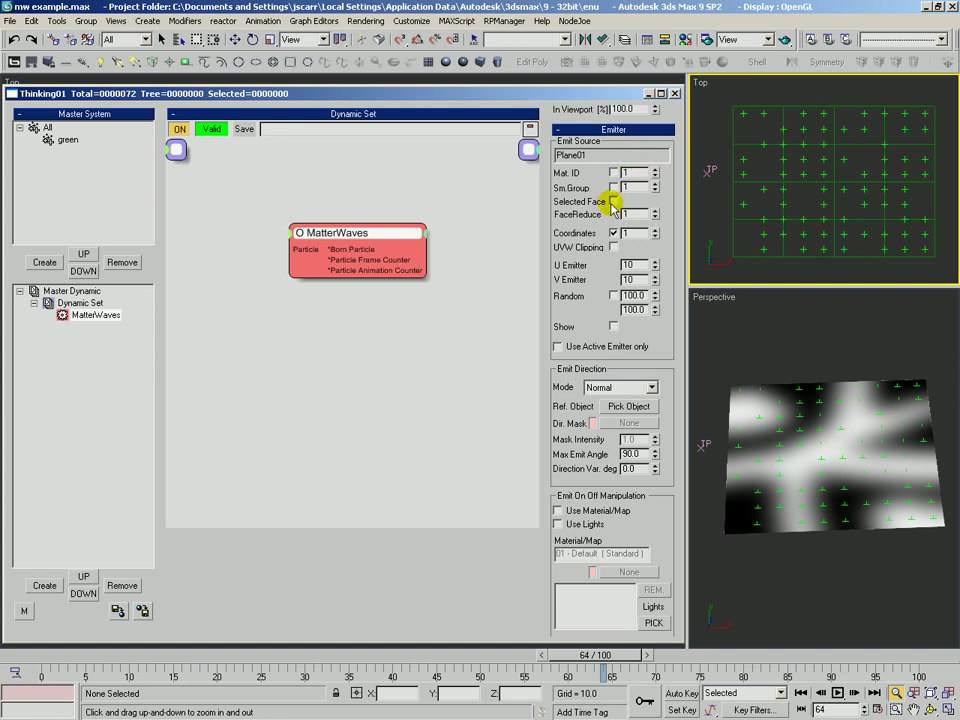
left_click_drag(664, 254, 641, 231)
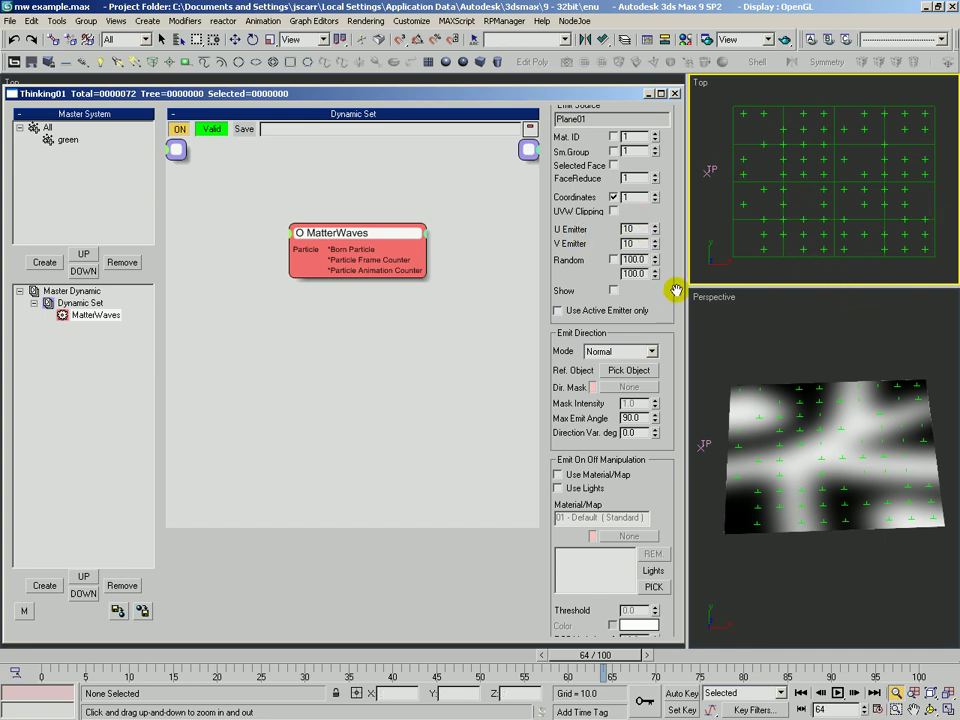
left_click_drag(677, 289, 561, 302)
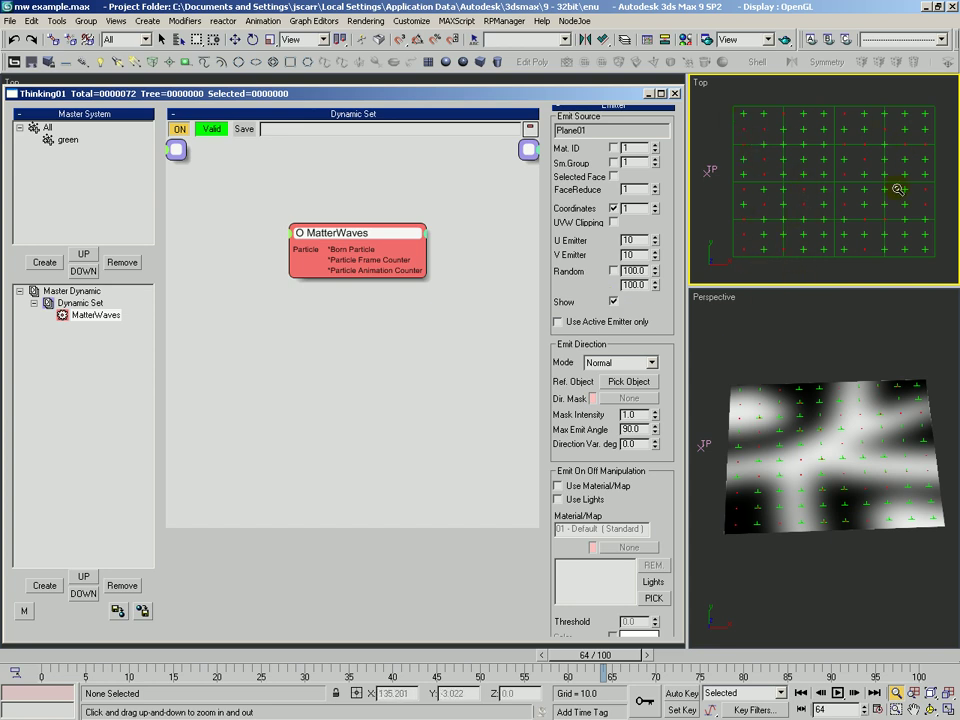
Step: Set U Emitter to 80 and V Emitter to 47, and enable Random placement of the emission points
key("ctrl+r")
left_click_drag(800, 472, 789, 424)
key("alt+z")
scroll(655, 300, "up", 1)
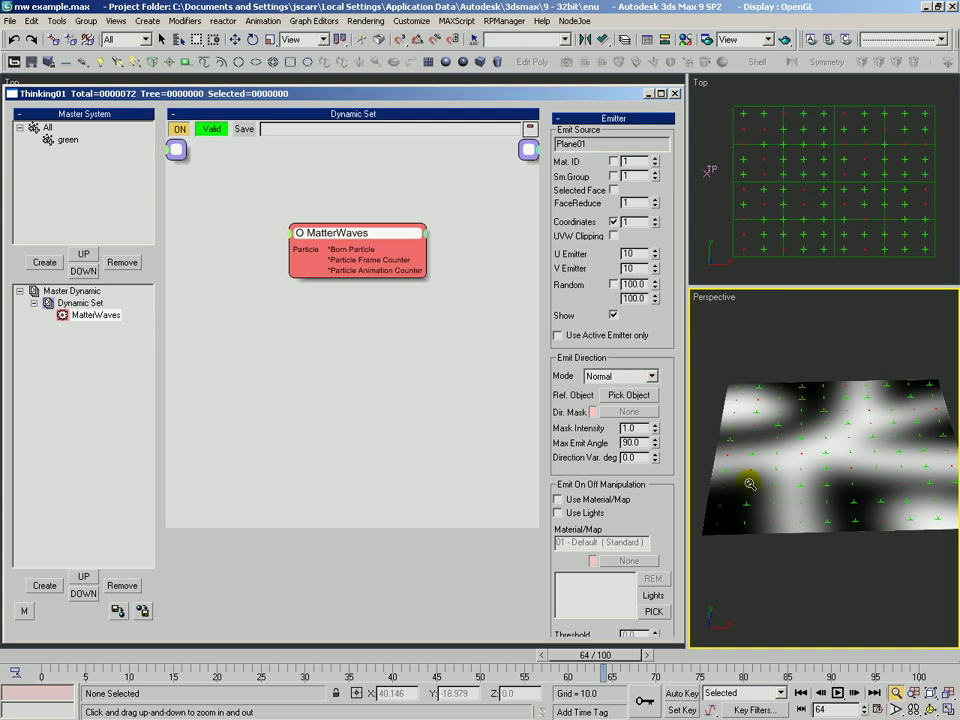
left_click_drag(655, 252, 655, 205)
left_click_drag(655, 255, 656, 241)
left_click_drag(825, 468, 846, 429)
middle_click_drag(791, 442, 842, 535, "alt")
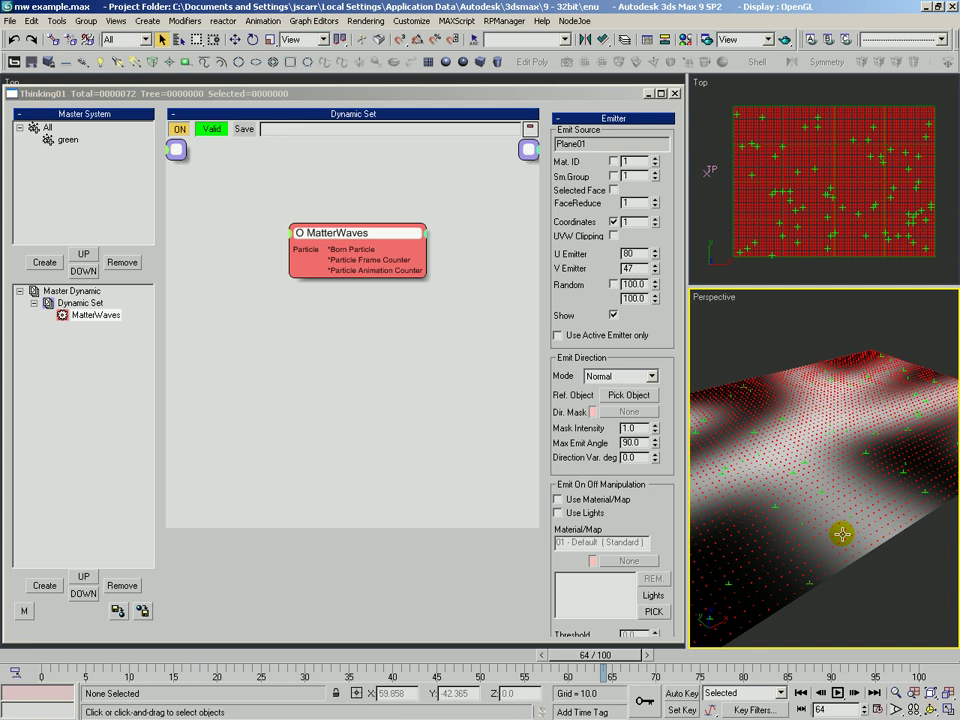
left_click(612, 285)
middle_click_drag(801, 392, 794, 437, "alt")
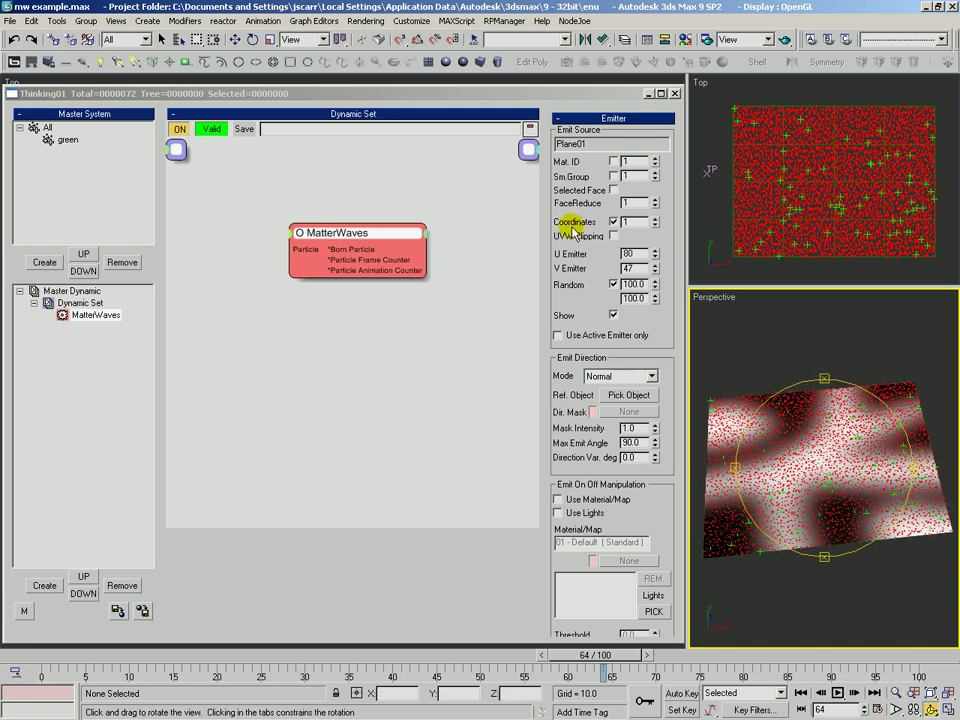
Step: Switch the MatterWaves particle birth mode from Count to Pistol Shot
scroll(555, 279, "up", 12)
scroll(553, 384, "up", 3)
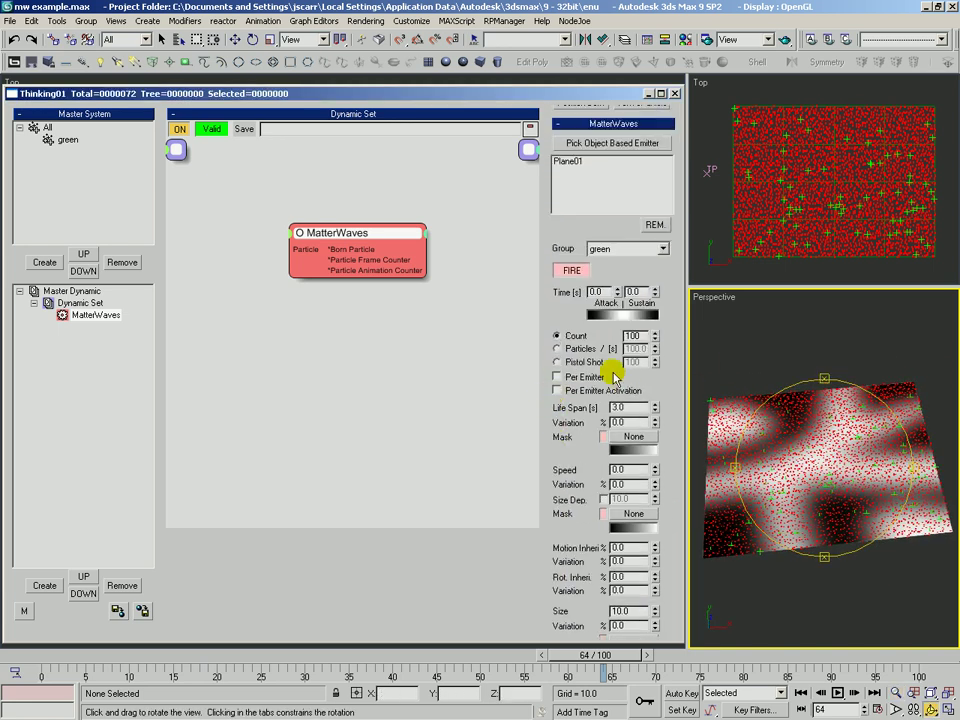
left_click(558, 362)
mouse_move(789, 529)
left_mouse_down()
mouse_move(797, 432)
mouse_move(789, 456)
mouse_move(797, 521)
mouse_move(855, 462)
mouse_move(819, 469)
mouse_move(823, 455)
mouse_move(810, 489)
left_mouse_up()
key("alt+z")
key("ctrl+r")
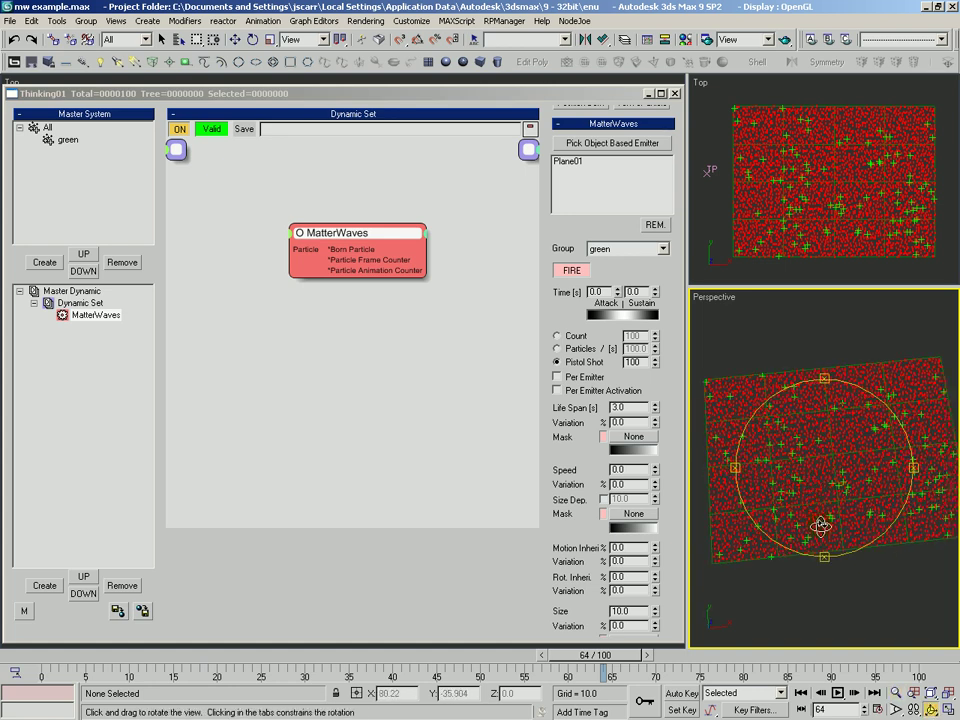
Step: Reduce the MatterWaves emission points on the plane by setting U Emitter and V Emitter both to 36
key("alt+z")
mouse_move(819, 525)
left_mouse_down()
mouse_move(821, 508)
mouse_move(822, 543)
left_mouse_up()
key("ctrl+r")
left_click_drag(804, 492, 838, 455)
key("alt+z")
key("ctrl+r")
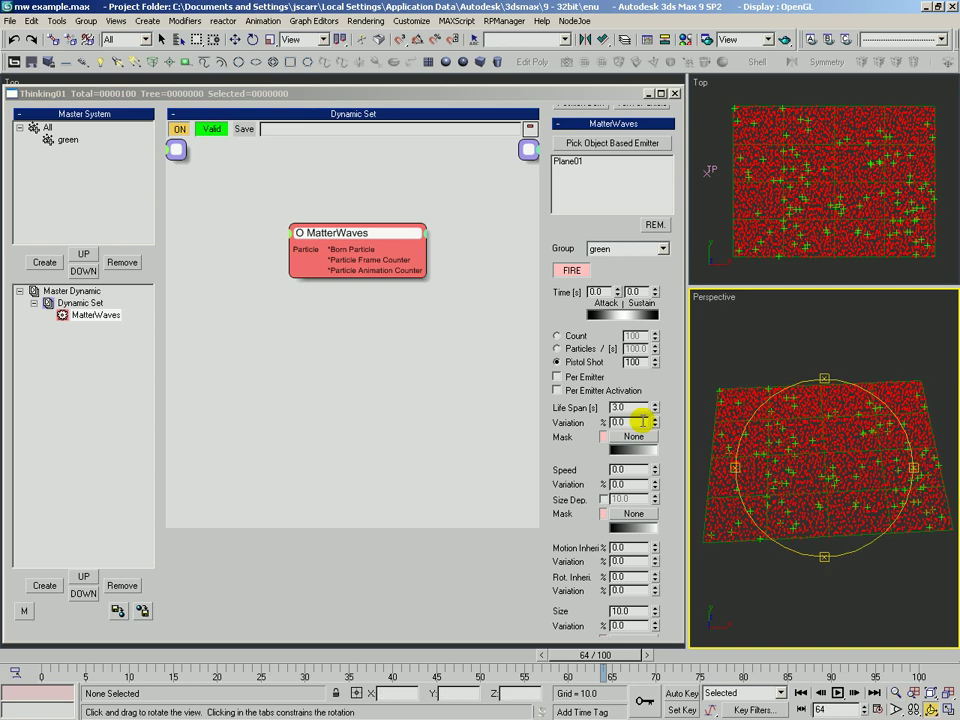
left_click_drag(557, 446, 559, 367)
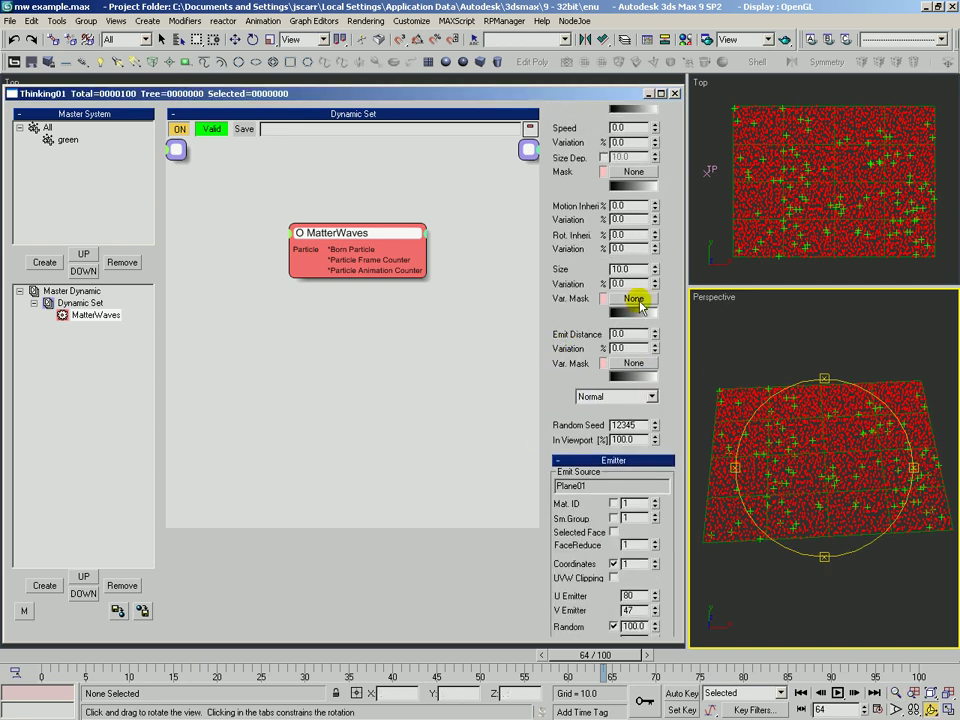
scroll(552, 318, "down", 5)
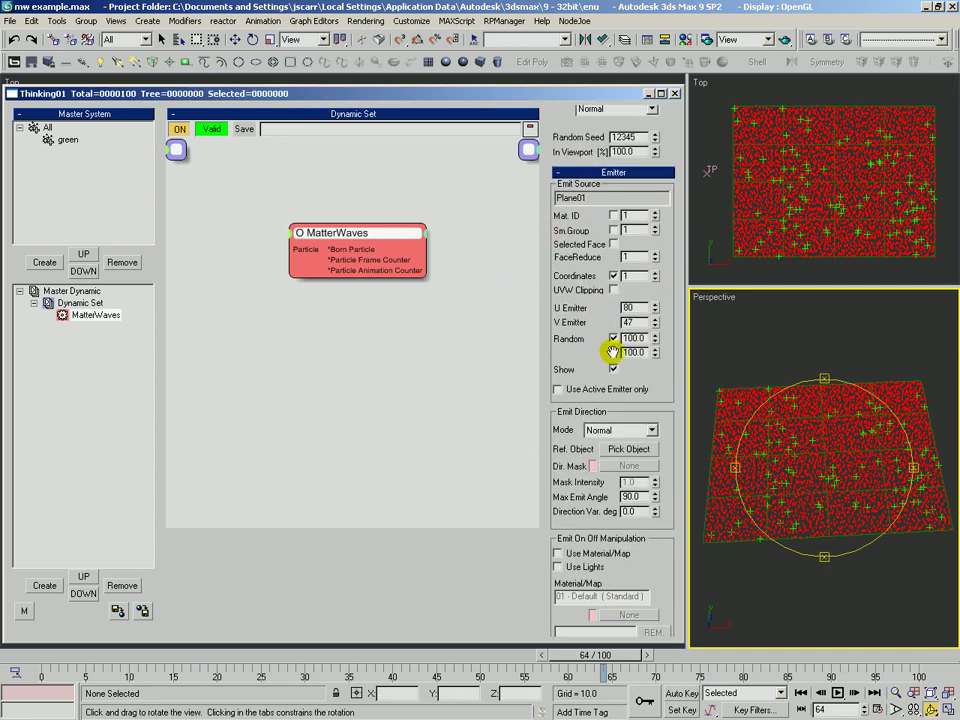
left_click_drag(653, 377, 666, 419)
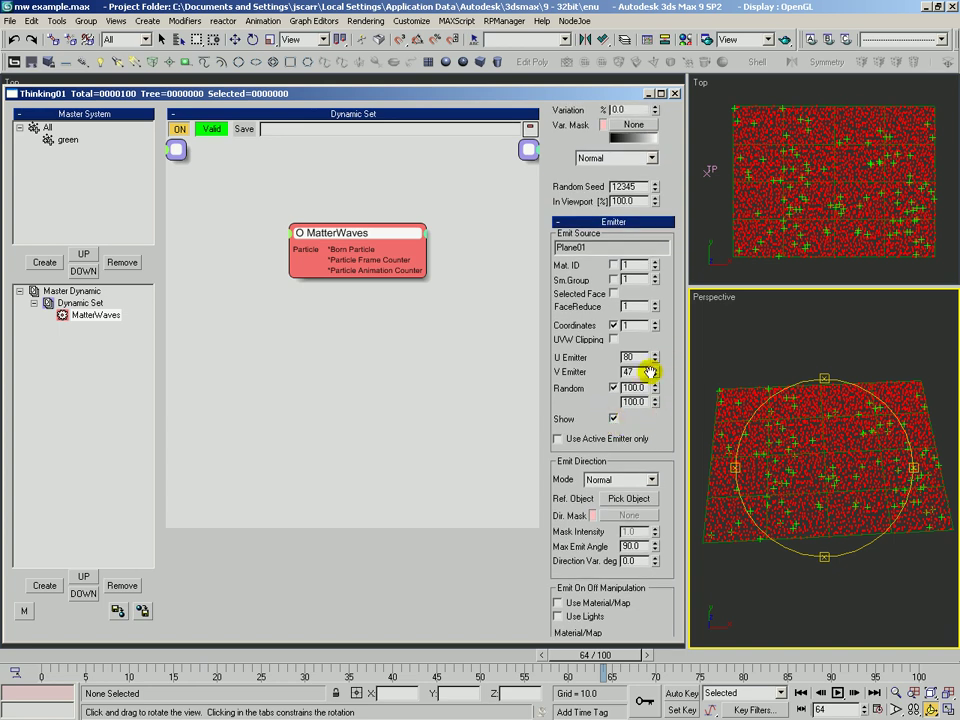
left_click_drag(656, 358, 655, 388)
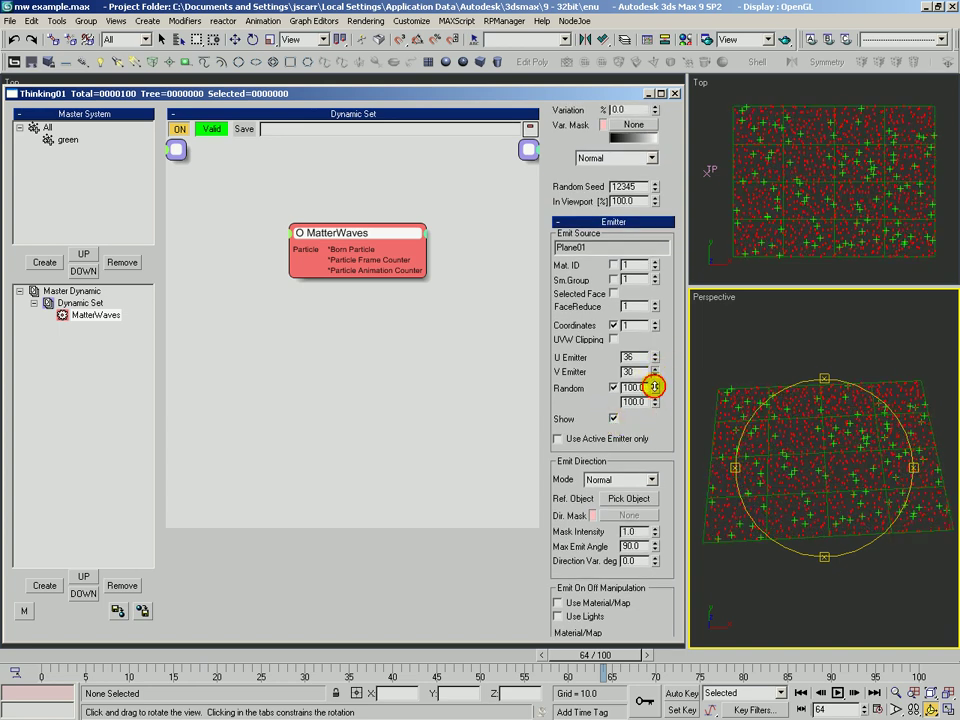
Step: Set the Pistol Shot amount to 1 and enable Per Emitter, checking the particles across the plane in Perspective
scroll(669, 410, "up", 10)
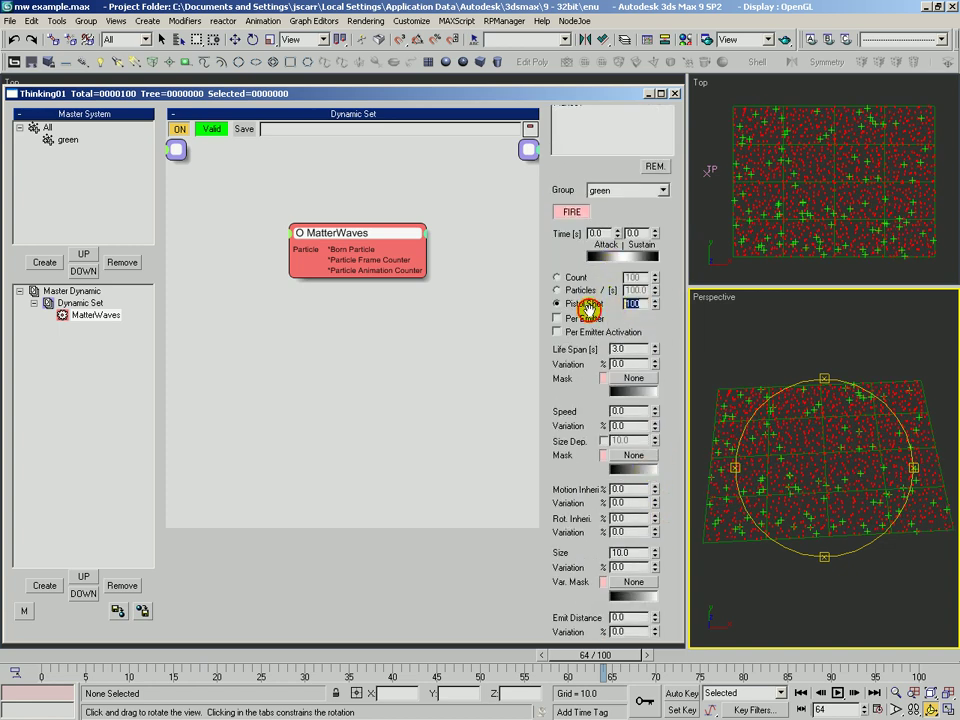
type("1")
key("Return")
mouse_move(822, 474)
left_mouse_down()
mouse_move(815, 482)
mouse_move(830, 495)
mouse_move(828, 478)
left_mouse_up()
key("alt+z")
key("ctrl+r")
left_click_drag(814, 476, 861, 410)
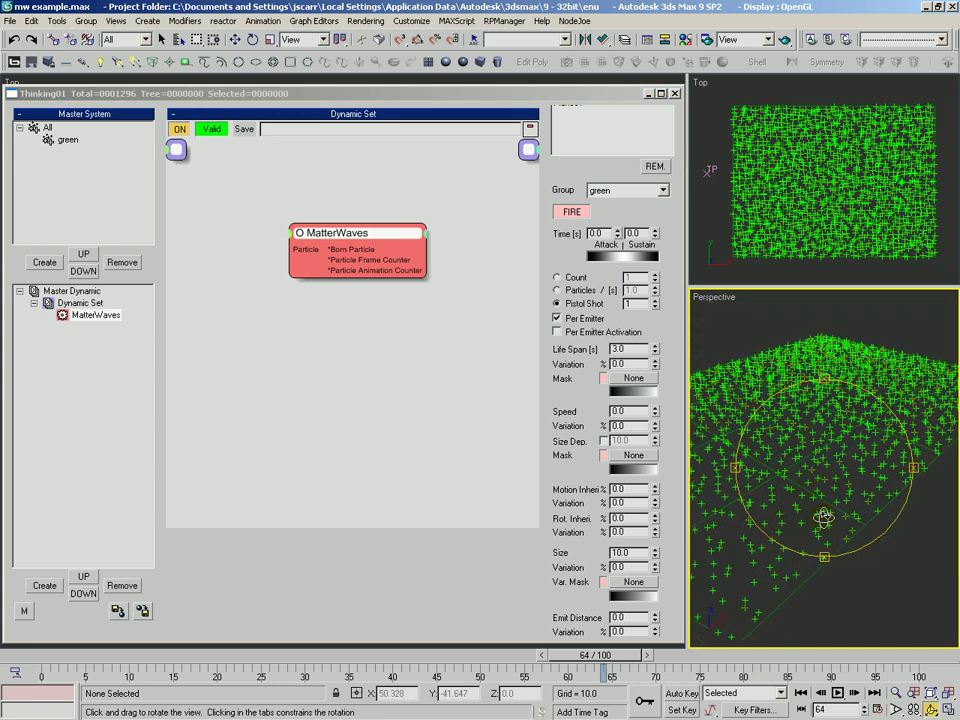
left_click_drag(828, 460, 793, 404)
key("alt+z")
key("ctrl+r")
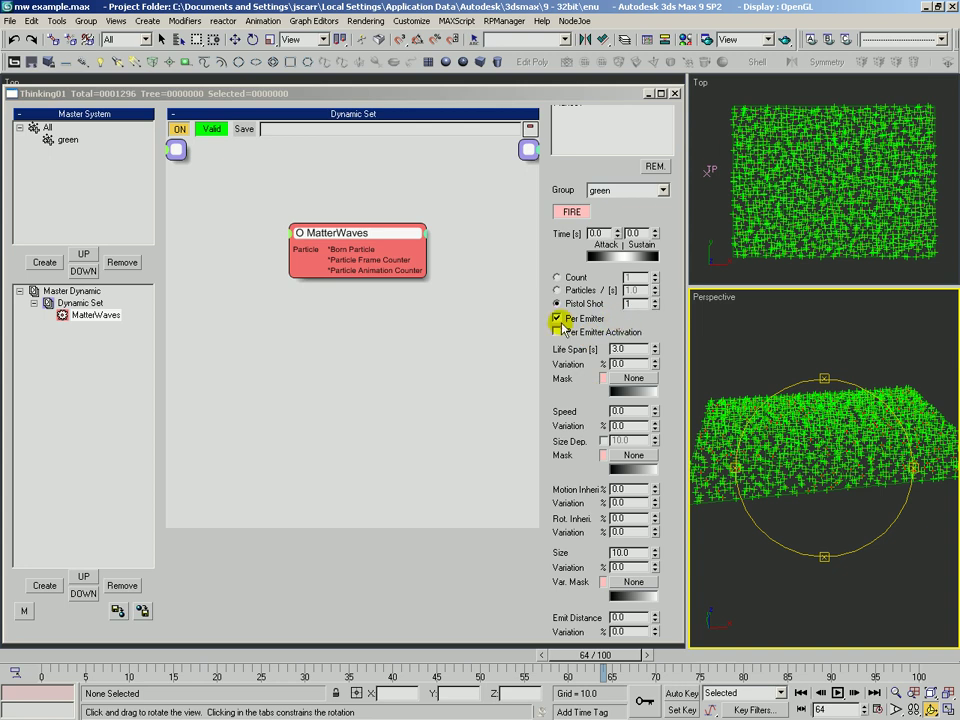
Step: Turn off Per Emitter and the Show option for emission points, and raise the U Emitter value
double_click(628, 303)
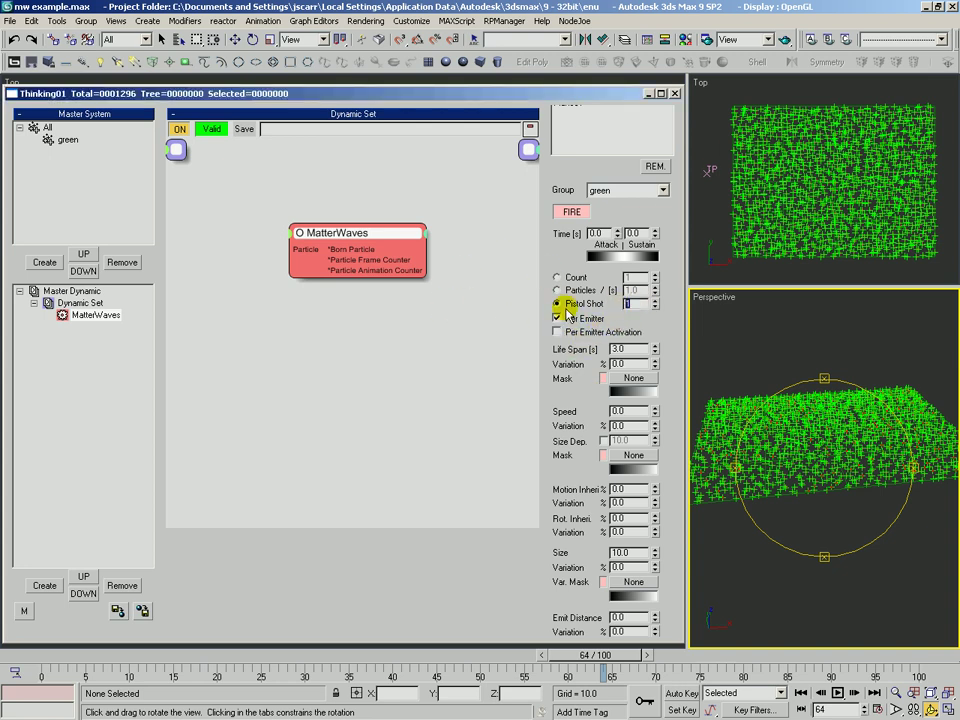
left_click(557, 318)
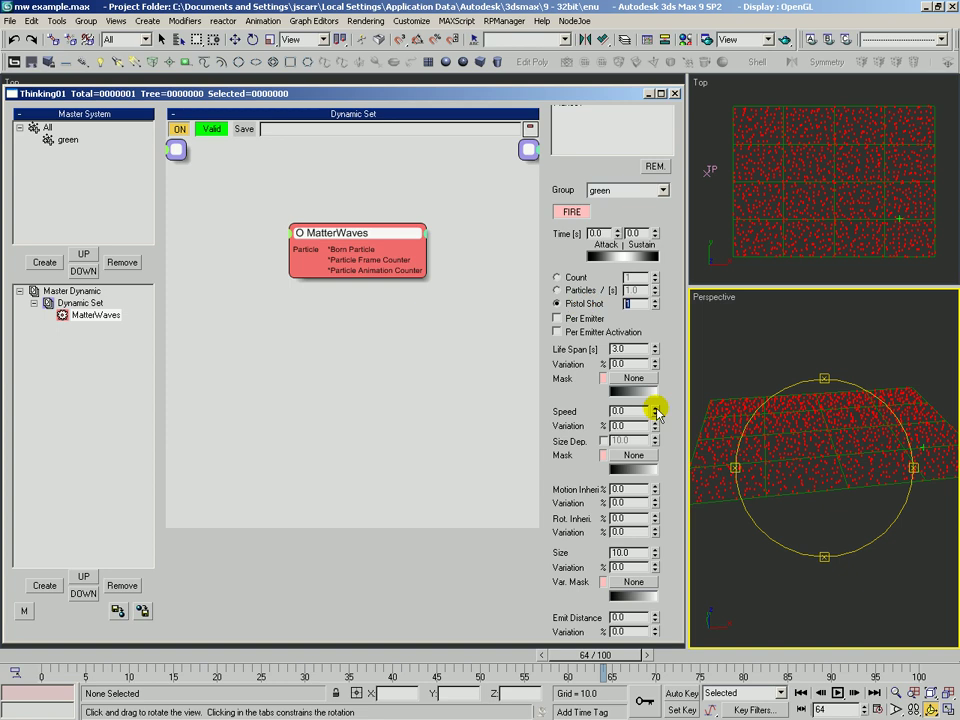
scroll(657, 410, "down", 10)
left_click(613, 309)
scroll(660, 315, "up", 5)
scroll(658, 401, "down", 1)
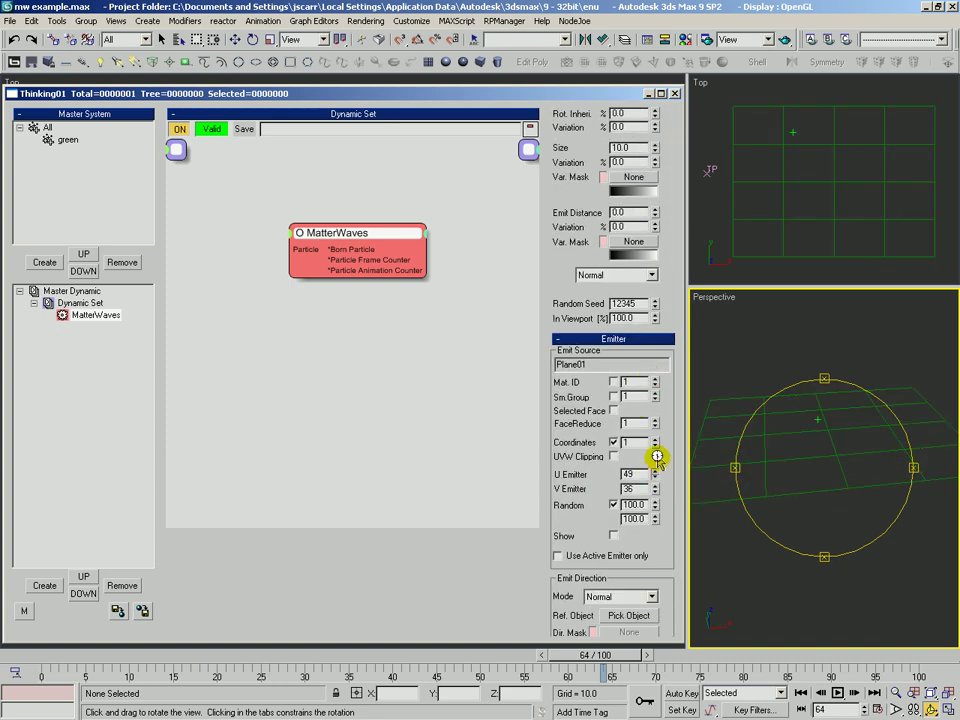
scroll(672, 453, "up", 9)
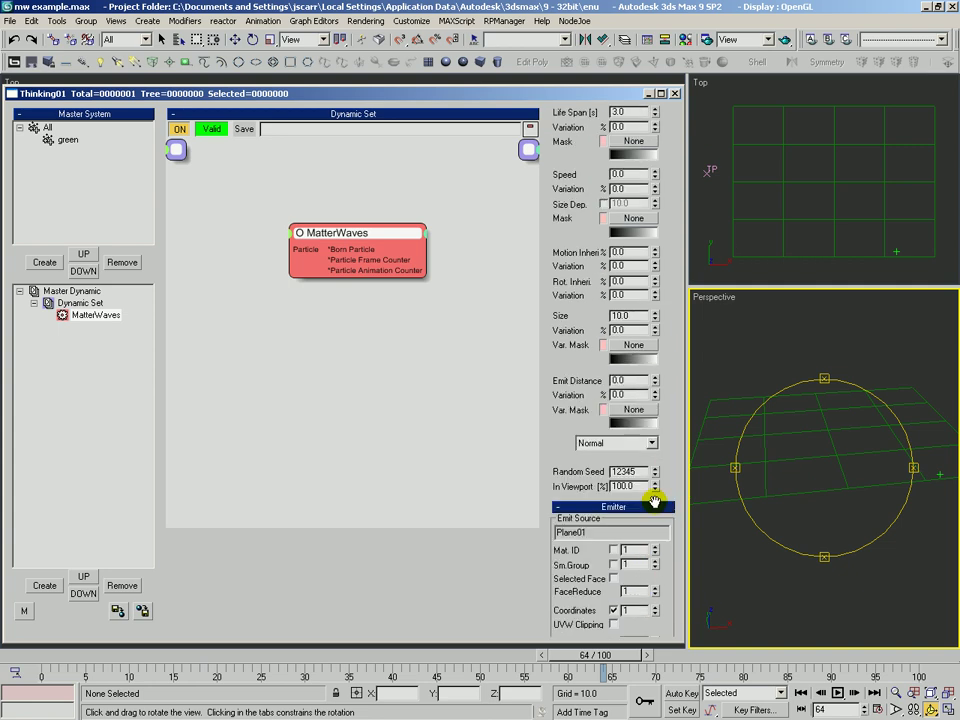
scroll(565, 377, "up", 1)
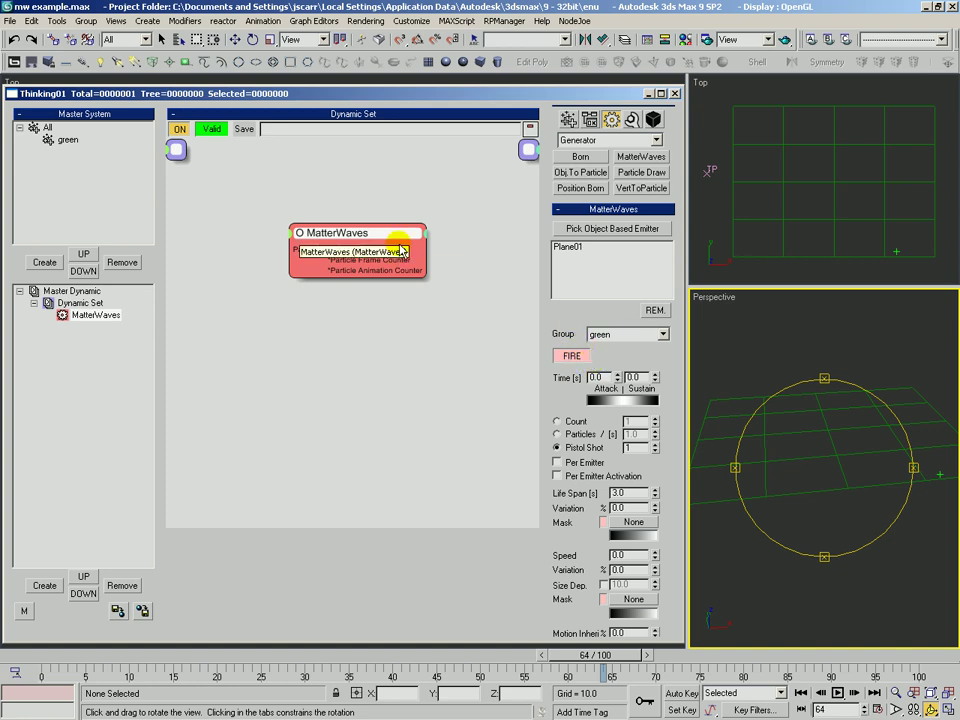
Step: Expose the ON input on the MatterWaves operator in the Dynamic Set
left_click(568, 357)
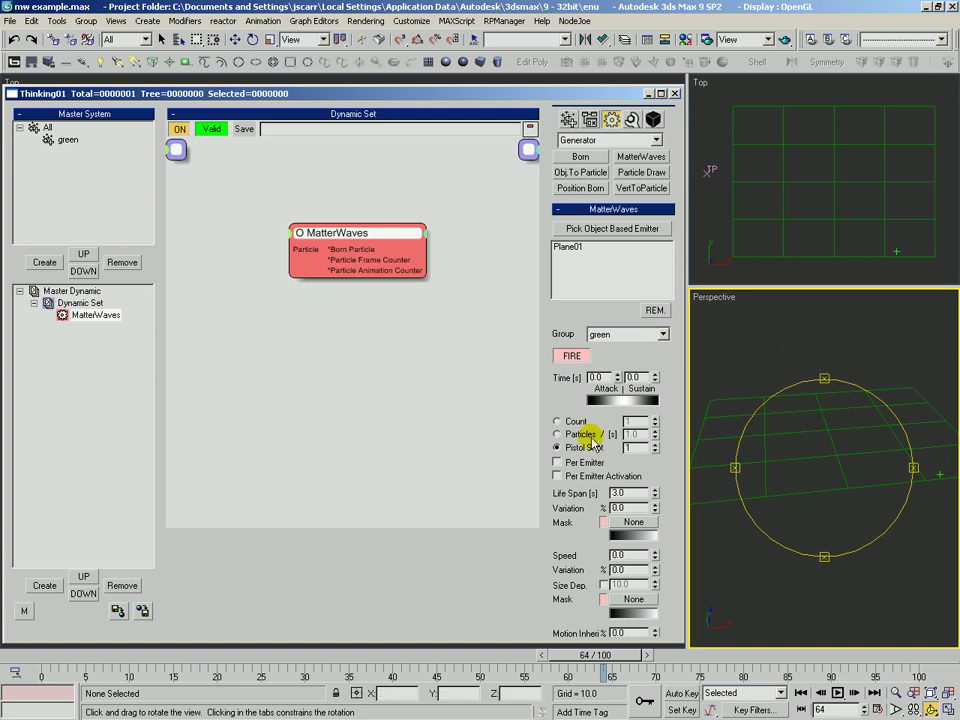
scroll(557, 396, "down", 1)
left_click(296, 232)
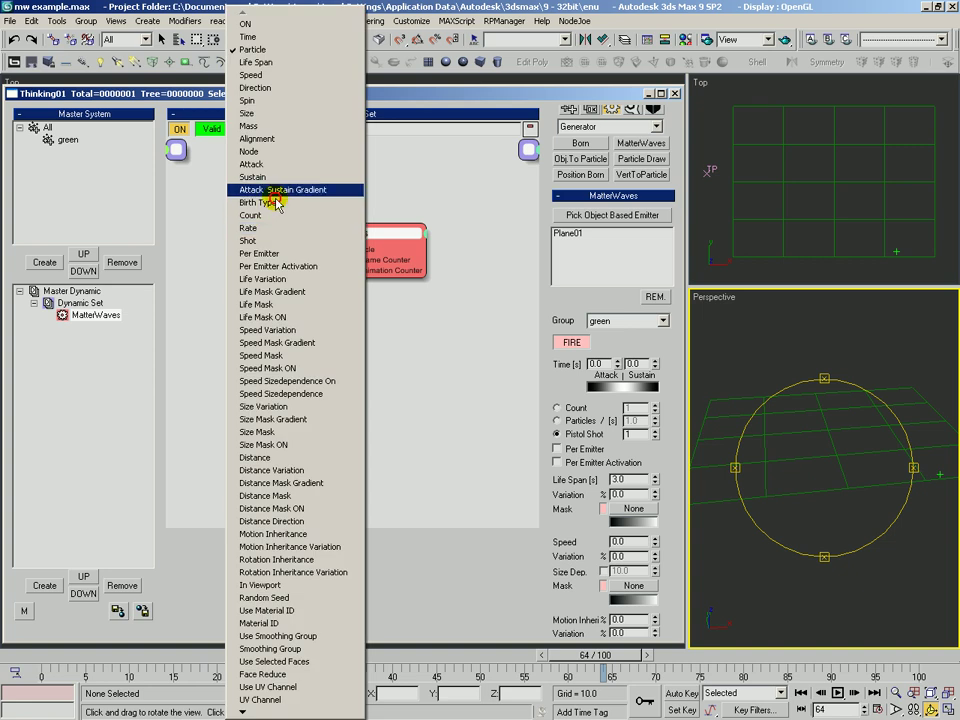
left_click(246, 24)
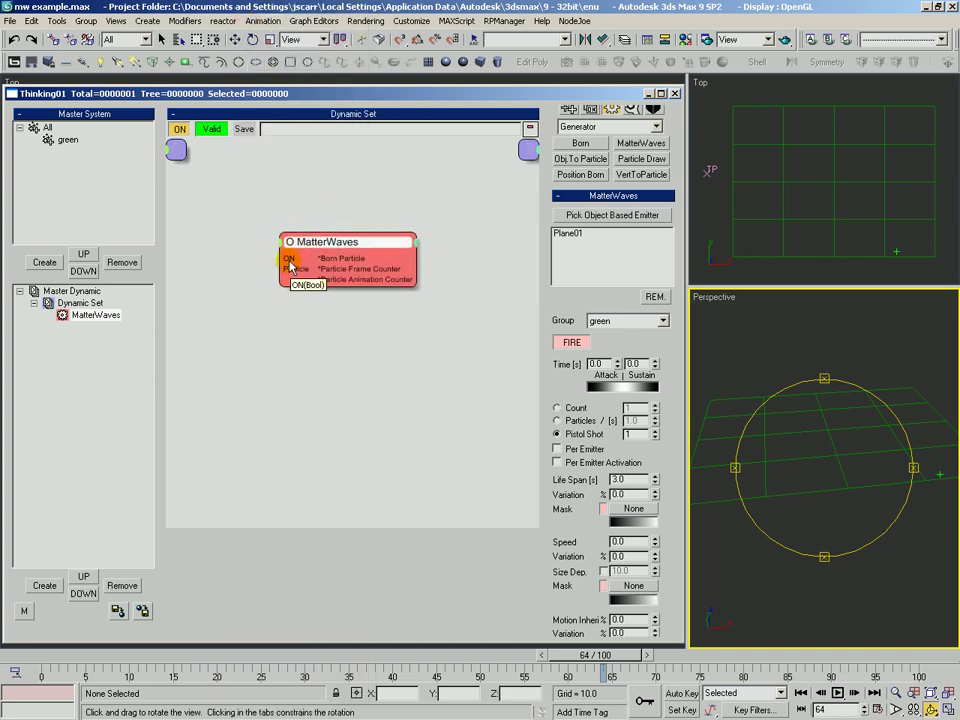
left_click_drag(564, 352, 589, 297)
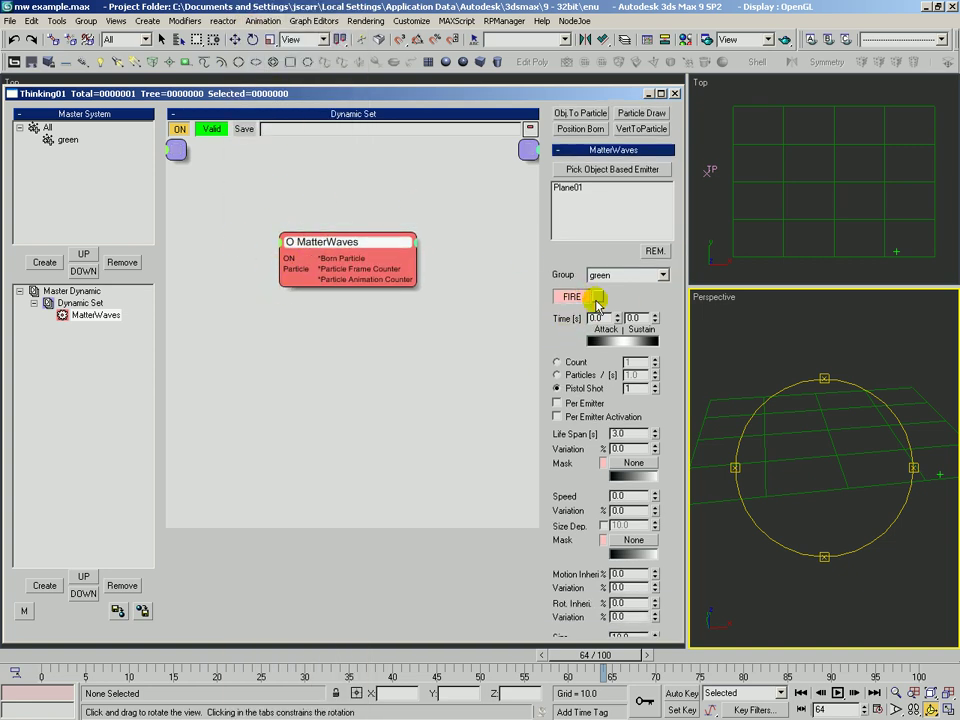
Step: Animate FIRE with Auto Key so it starts off, switches on at frame 10 and off at frame 50
left_click(16, 656)
key("n")
left_click_drag(74, 661, 115, 655)
left_click(569, 298)
left_click(569, 297)
left_click(571, 296)
left_click(484, 656)
key("n")
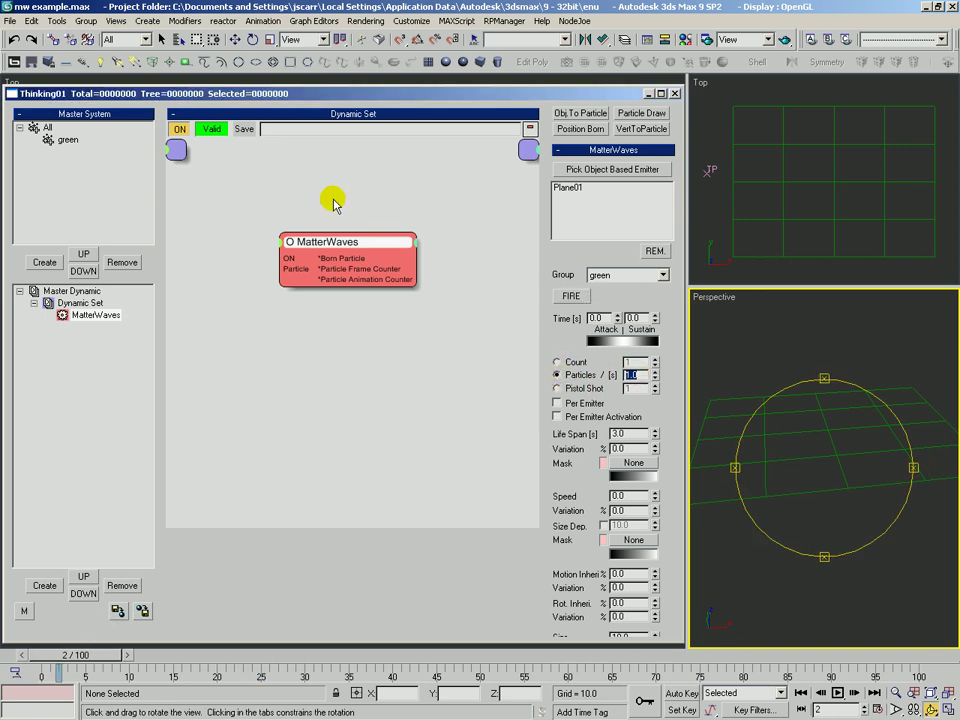
Step: Set the birth rate to 500 Particles/[s] and Speed to 22, scrubbing the timeline to check the emission
left_click_drag(93, 658, 622, 652)
mouse_move(816, 425)
left_mouse_down()
mouse_move(817, 439)
mouse_move(812, 425)
left_mouse_up()
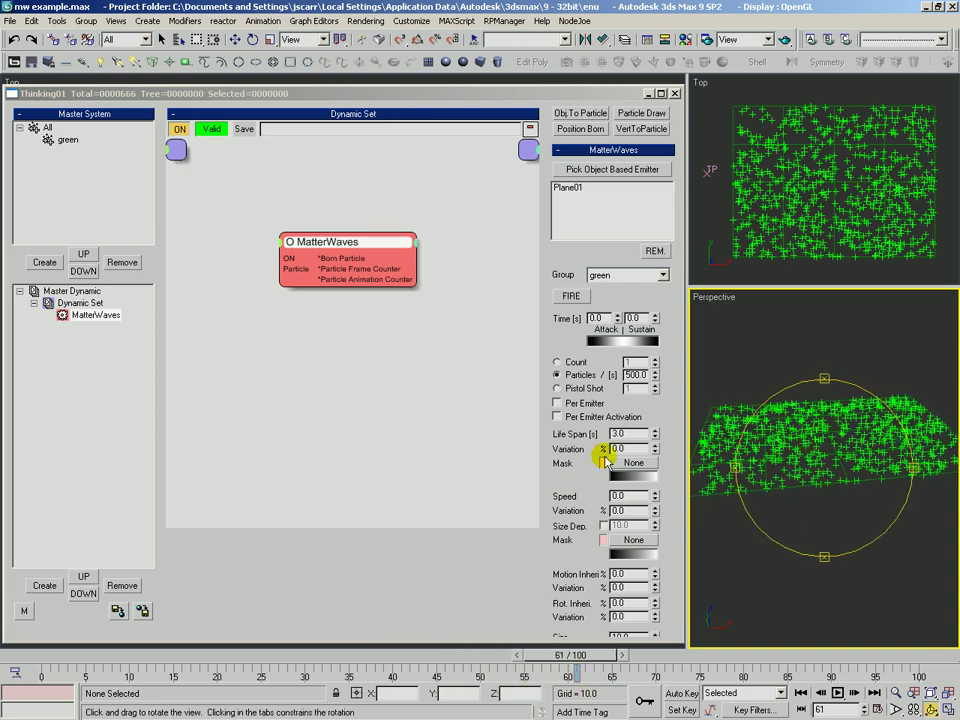
left_click_drag(645, 494, 660, 327)
key("alt+z")
left_click_drag(822, 384, 830, 422)
key("ctrl+r")
left_click_drag(70, 655, 232, 655)
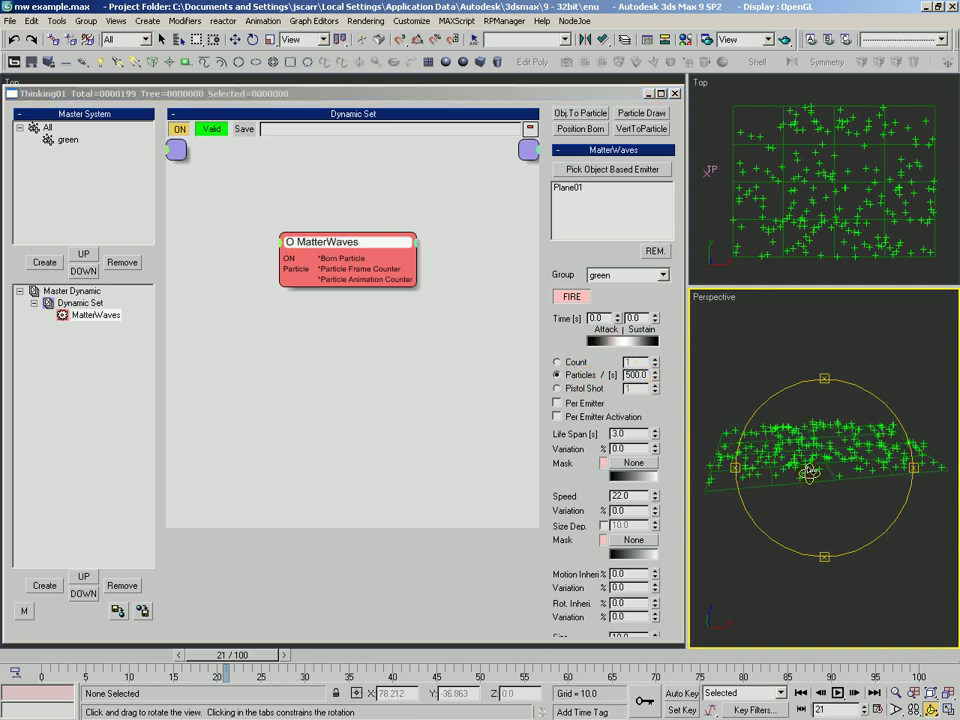
Step: Return to frame 2 and set the emission Time to 0.5 for Attack and 1.0 for Sustain
left_click(25, 657)
left_click_drag(25, 657, 55, 650)
key("ctrl+r")
left_click_drag(620, 353, 620, 364)
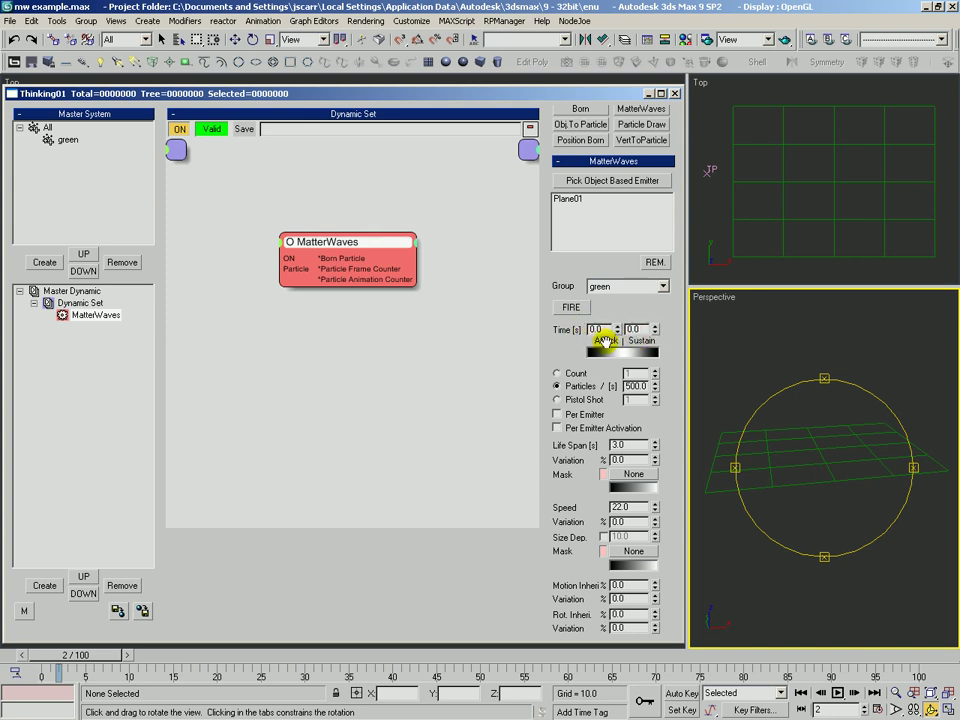
left_click(597, 331)
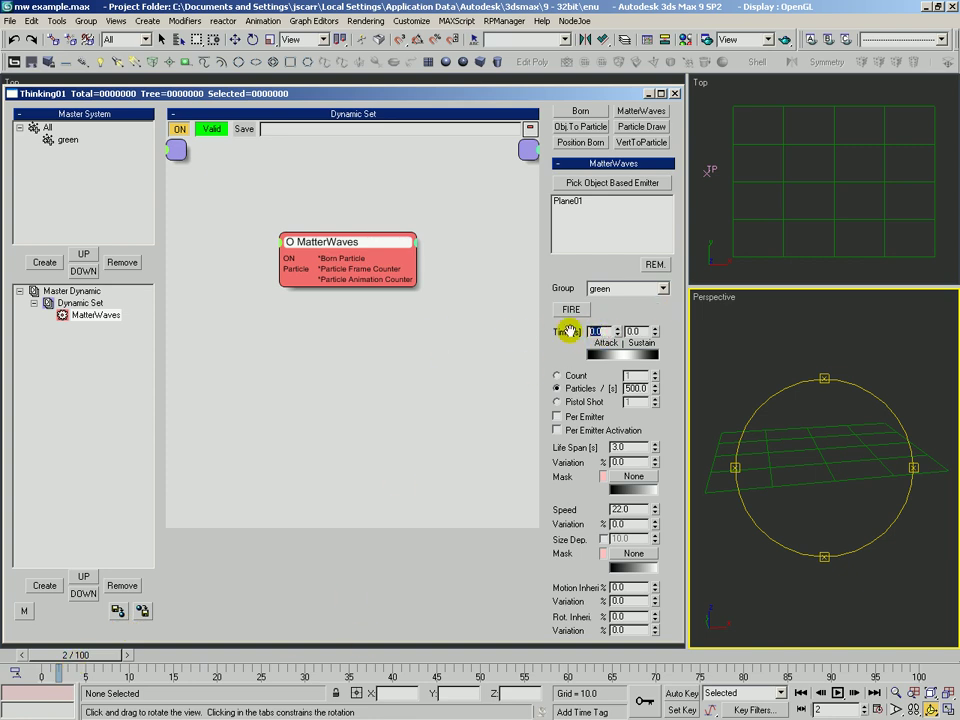
type(".5")
key("Return")
left_click(636, 330)
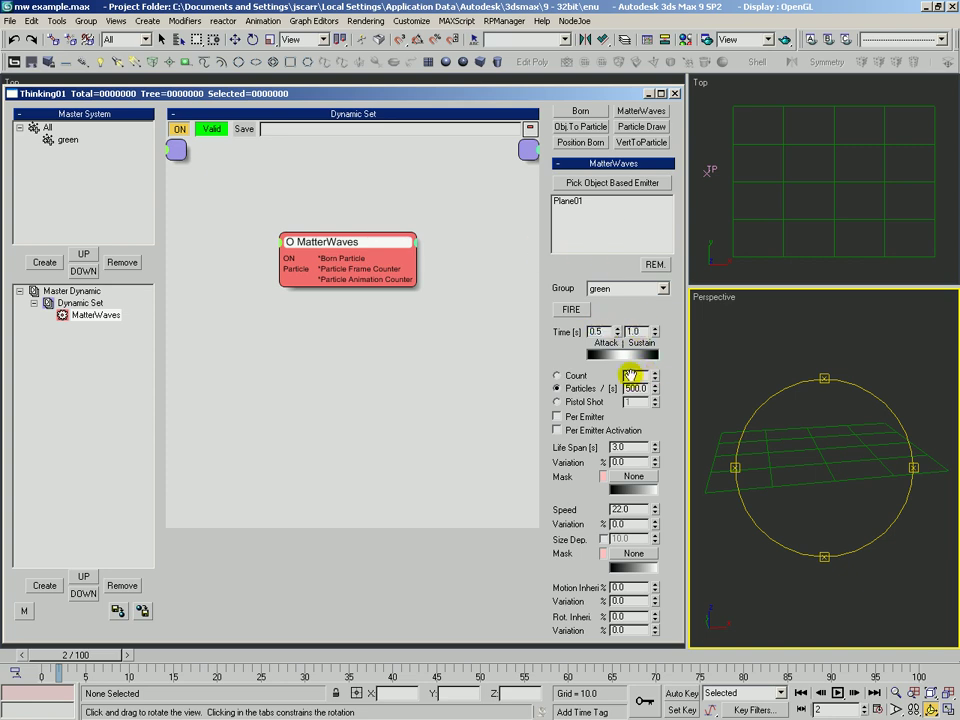
Step: Scrub the timeline to frame 33 to examine how the attack time affects the emission of particles
left_click_drag(560, 341, 560, 330)
left_click_drag(114, 656, 146, 658)
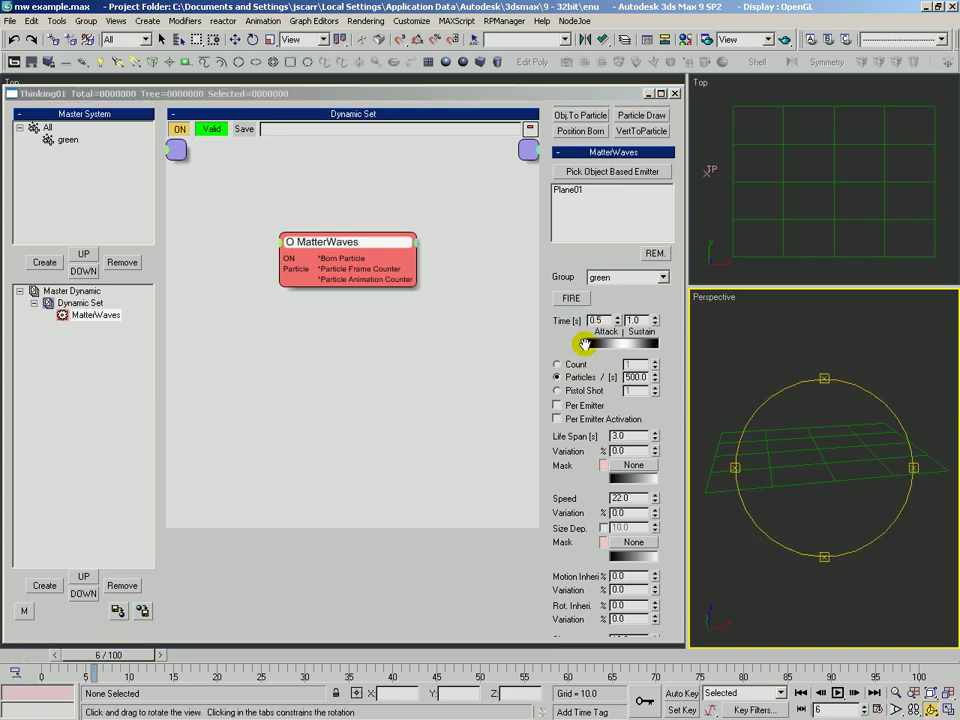
double_click(635, 376)
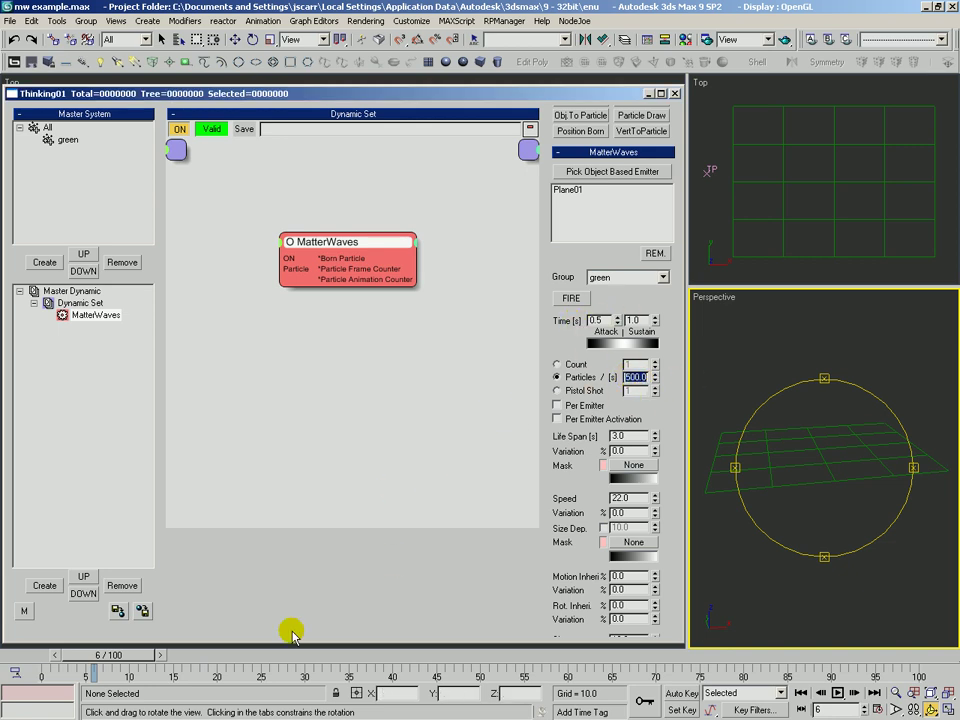
left_click_drag(120, 655, 331, 680)
key("ctrl+r")
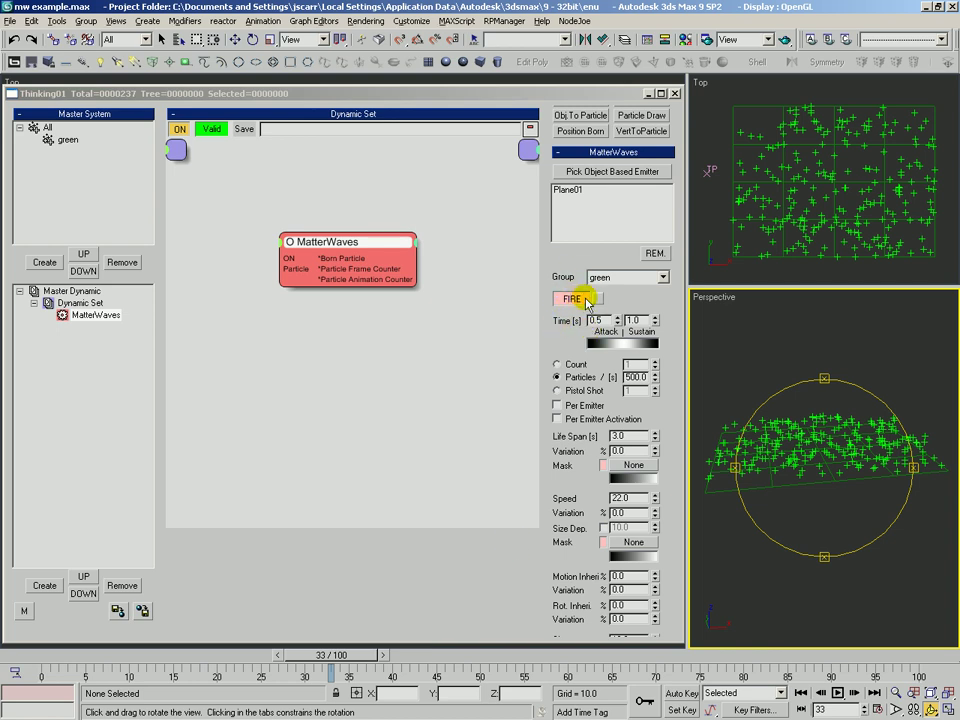
Step: Assign a Boolean Controller to the MatterWaves Fire track in the Curve Editor
left_click(572, 300)
left_click_drag(137, 160, 6, 59)
left_click(38, 98)
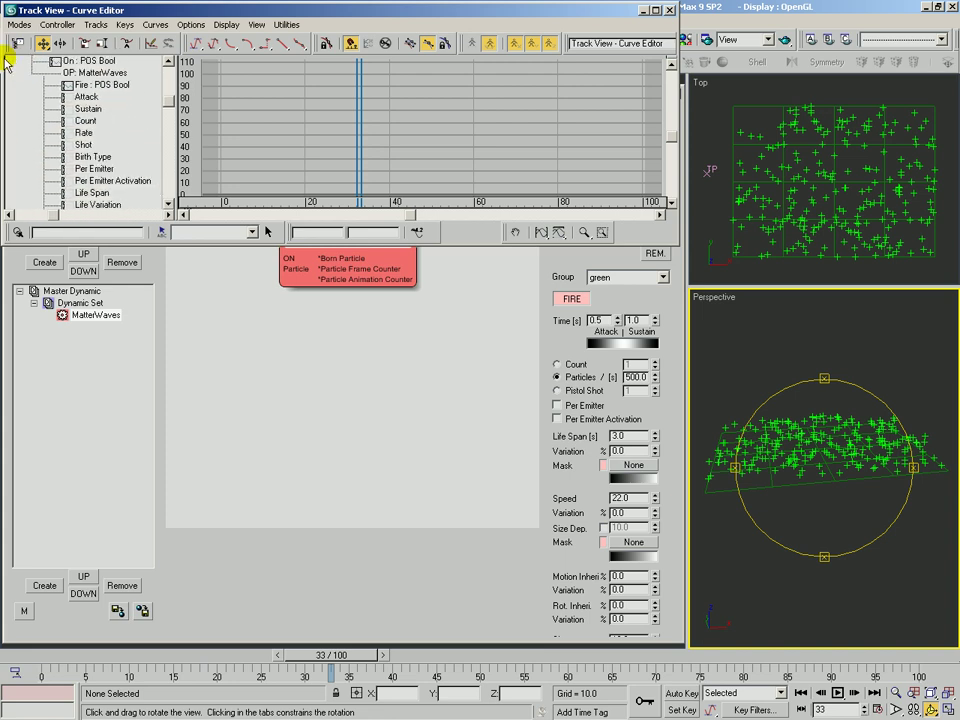
right_click(90, 82)
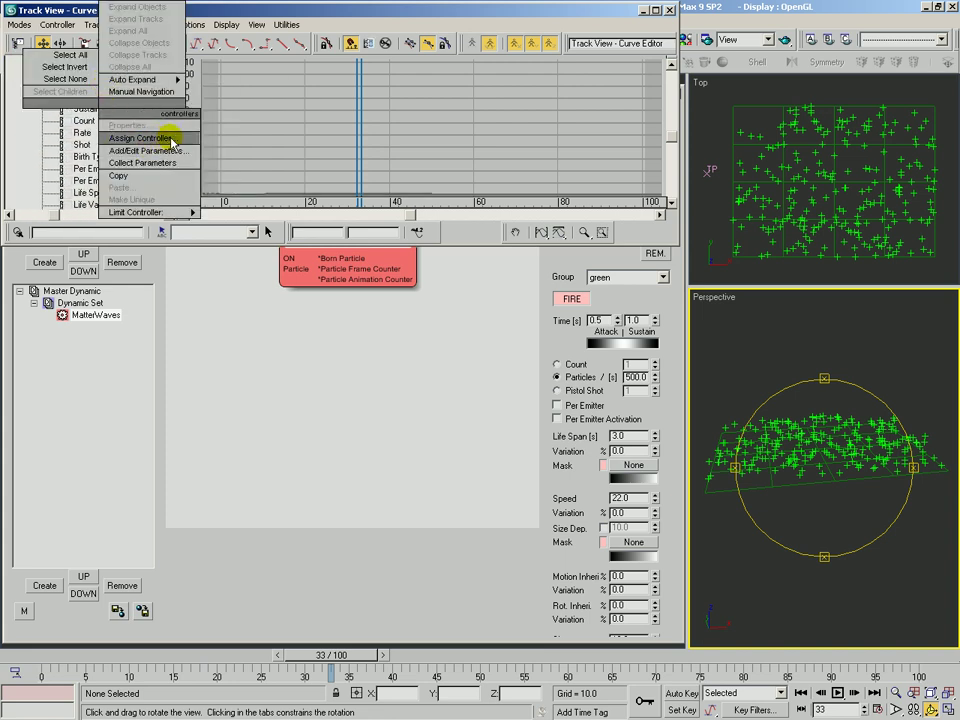
left_click(165, 138)
double_click(410, 269)
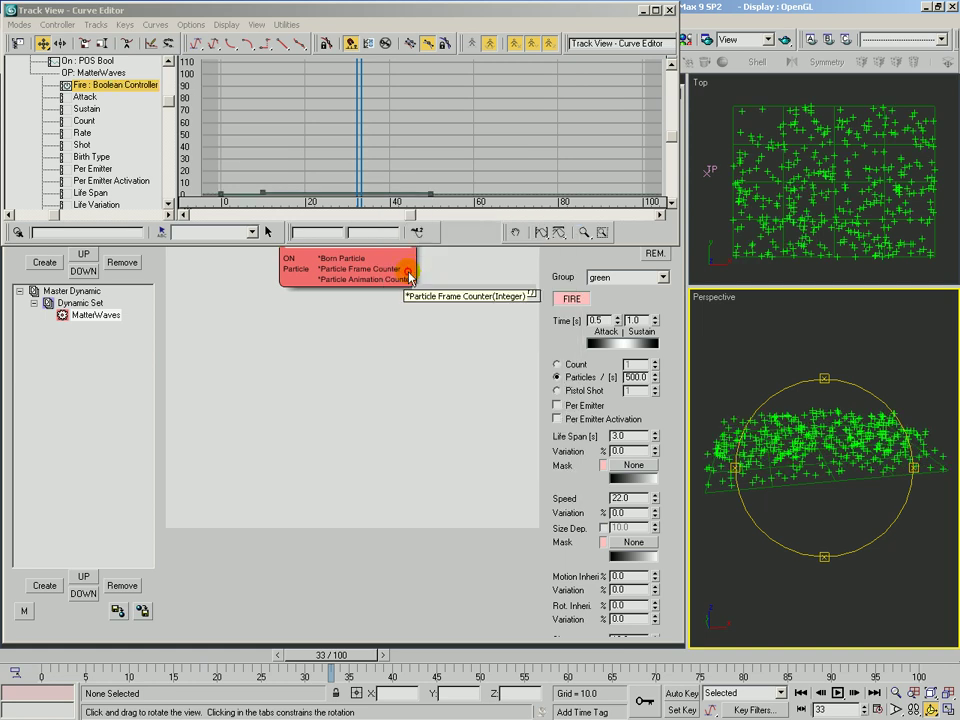
Step: Move the last key of the Fire track to frame 80 and close the Curve Editor
left_click(432, 197)
left_click_drag(430, 194, 555, 201)
left_click(668, 11)
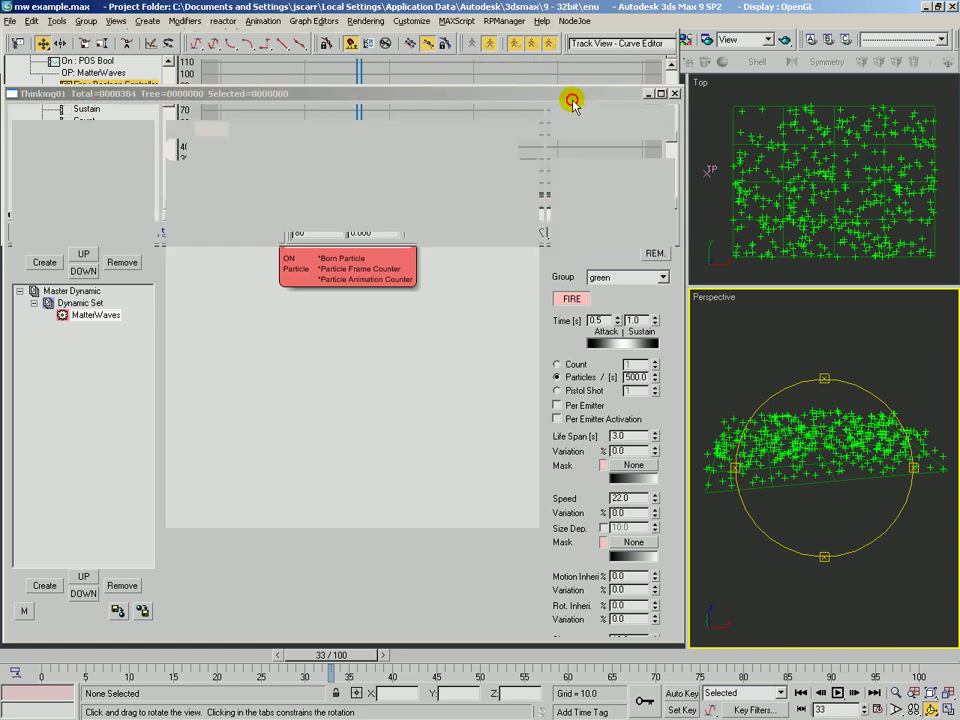
Step: Scrub the timeline forward and back to frame 18 to examine how the emission builds up and fades
left_click_drag(75, 662, 225, 660)
left_click(641, 318)
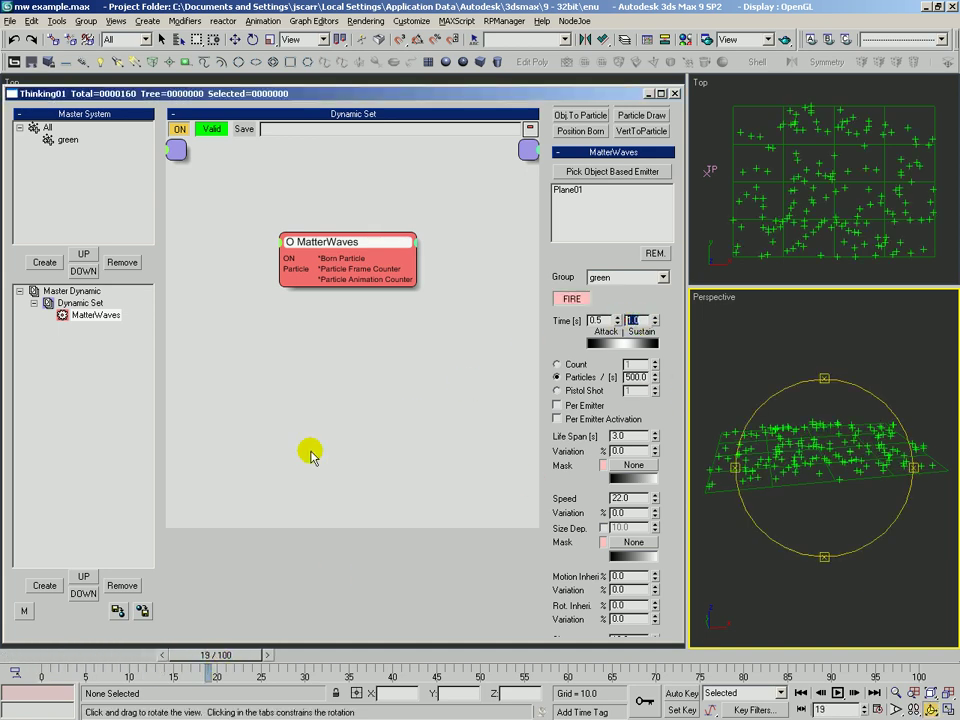
left_click_drag(218, 660, 249, 656)
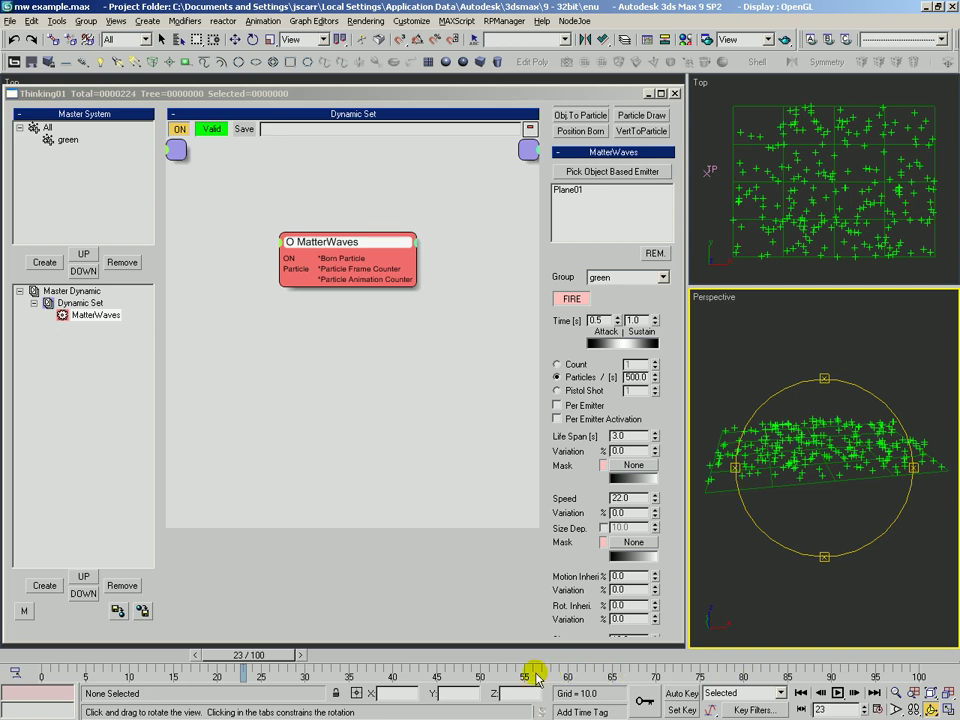
left_click_drag(289, 655, 640, 655)
middle_click_drag(795, 525, 800, 458, "alt")
left_click_drag(625, 656, 209, 659)
left_click_drag(773, 447, 780, 482)
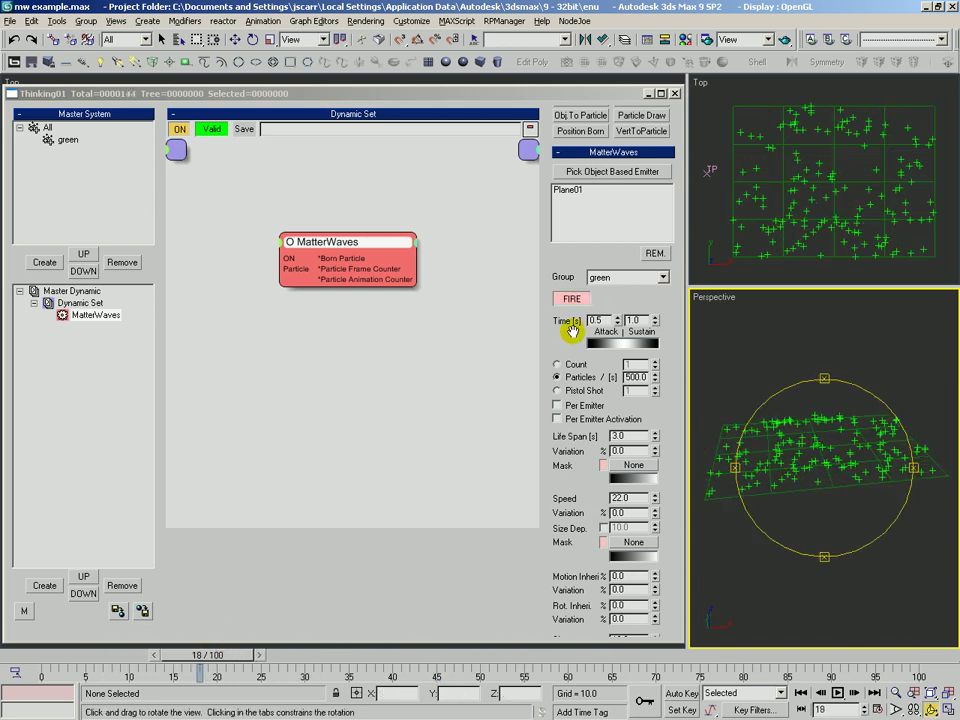
Step: Tilt the Perspective view to examine the particles over the plane at frame 18 from above
scroll(560, 330, "down", 2)
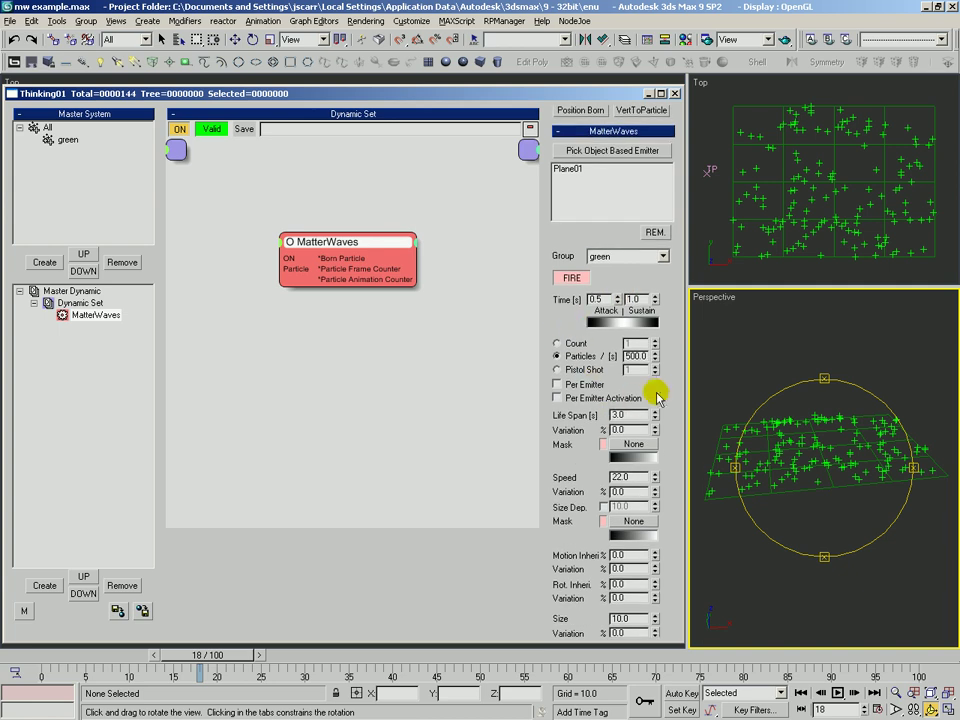
scroll(656, 391, "down", 2)
mouse_move(820, 442)
left_mouse_down()
mouse_move(834, 476)
mouse_move(815, 466)
mouse_move(820, 427)
left_mouse_up()
key("alt+z")
middle_click_drag(820, 427, 819, 420, "ctrl+alt")
middle_click_drag(819, 420, 796, 439, "alt")
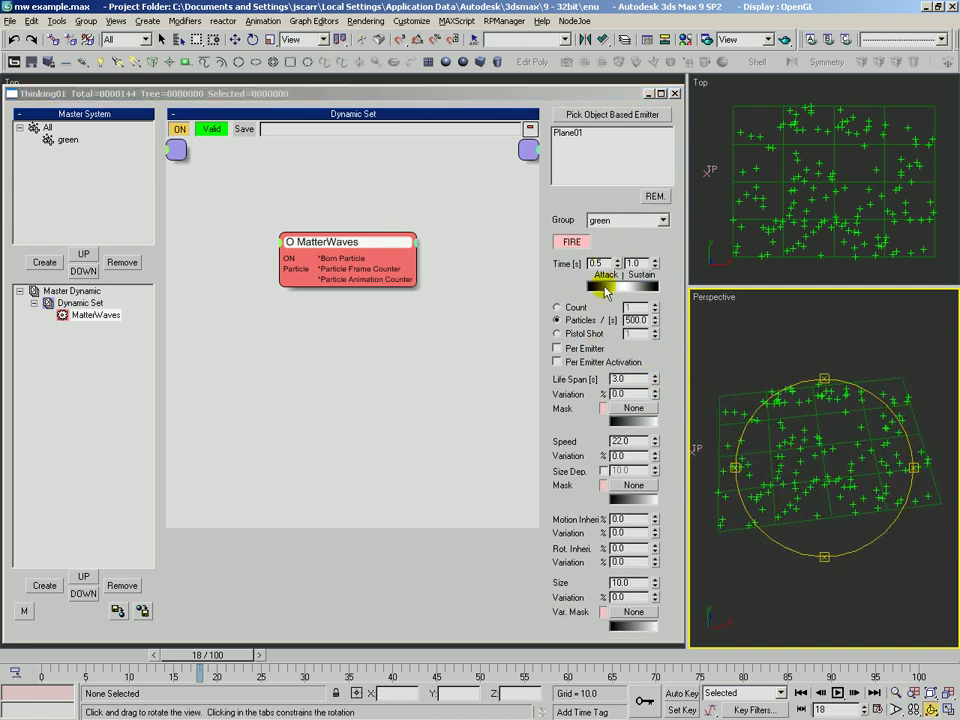
Step: Delete all keys of the MatterWaves Fire track in the Curve Editor and close the editor
key("ctrl+t")
middle_click_drag(62, 178, 62, 230)
left_click(33, 146)
middle_click_drag(131, 154, 105, 121)
left_click(91, 169)
left_click(95, 181)
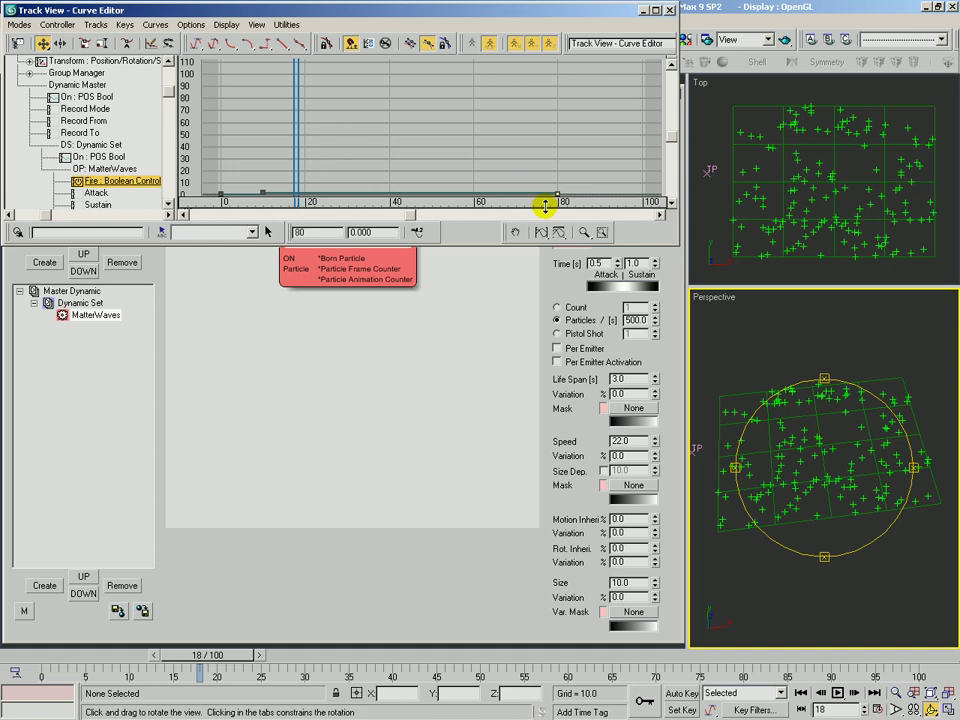
left_click_drag(266, 170, 253, 211)
key("Delete")
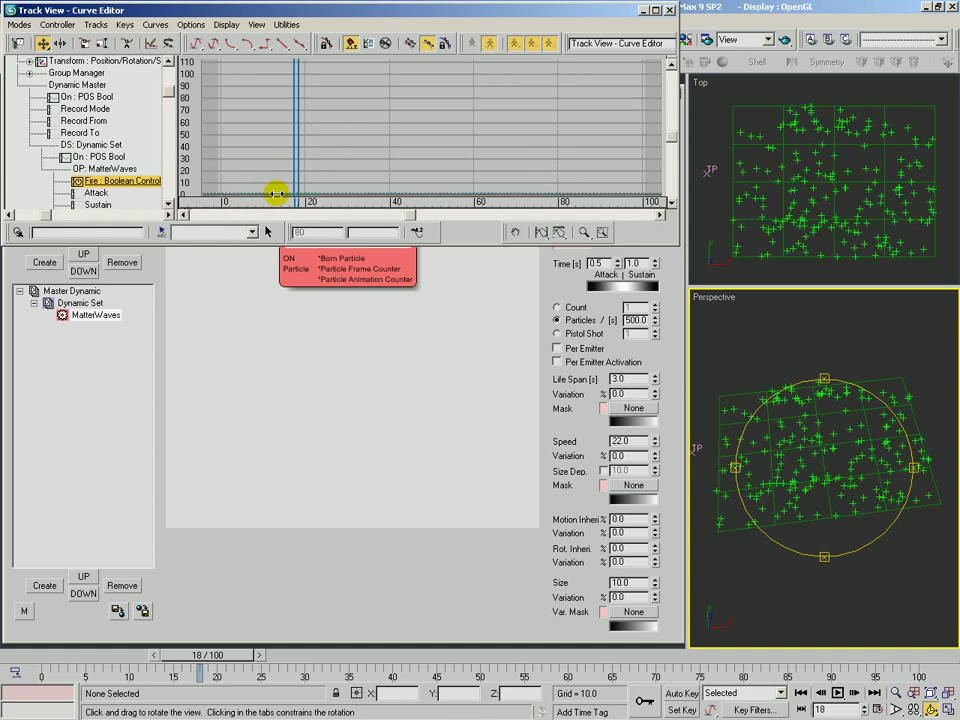
left_click(670, 9)
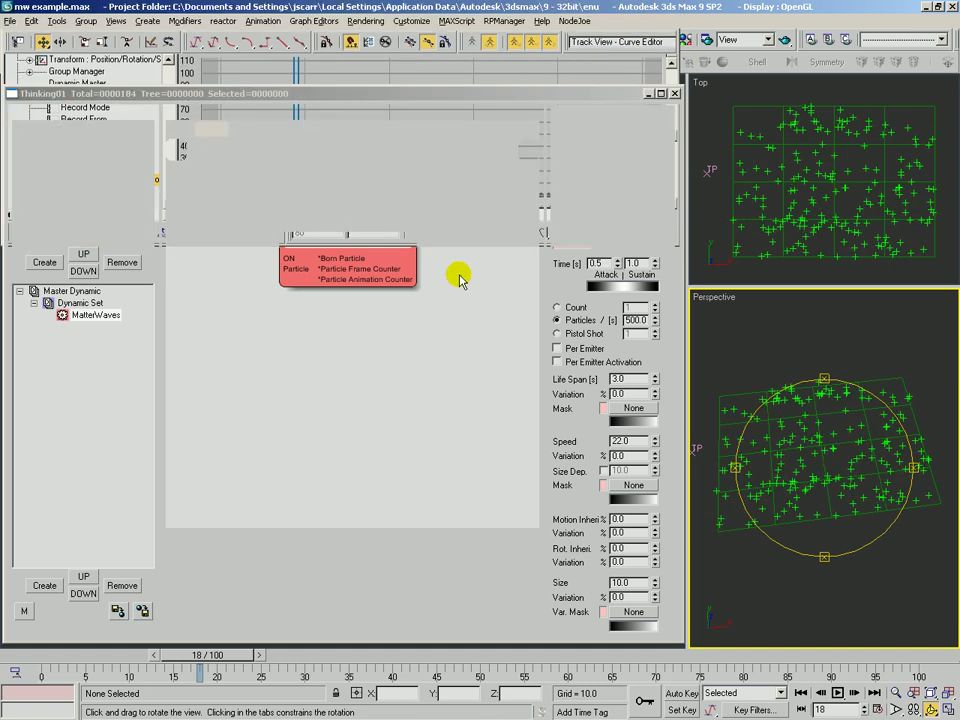
Step: Scrub the timeline from frame 0 to frame 15 to check the emission from the plane without Fire keys
left_click(54, 656)
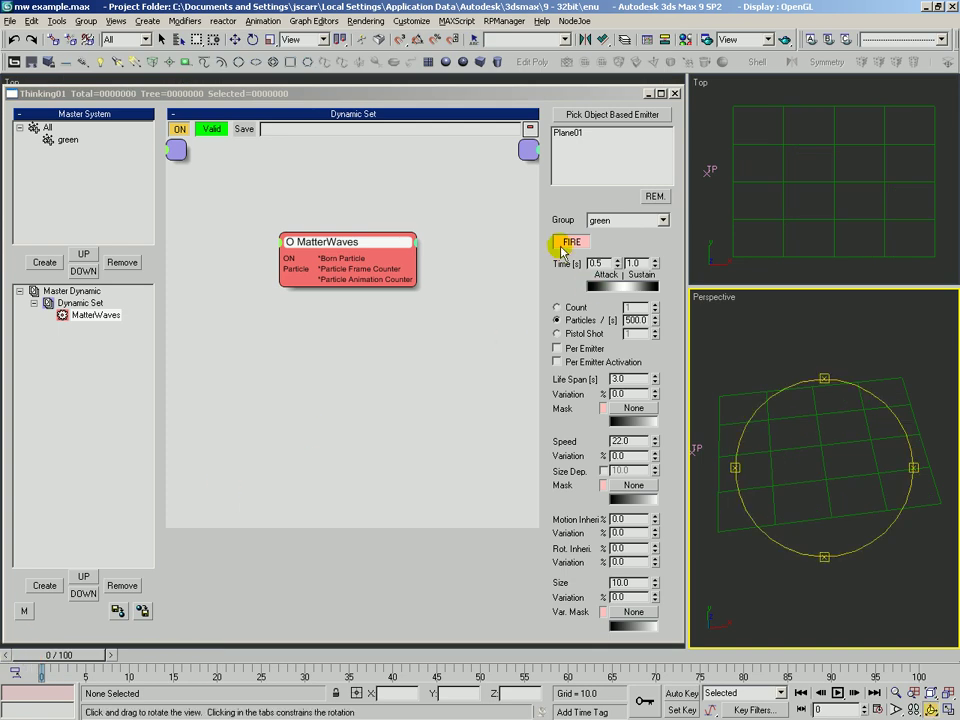
left_click_drag(77, 656, 196, 660)
left_click_drag(780, 495, 765, 442)
Step: Switch the Perspective view to shaded display and orbit to show the plane's black-and-white texture under the particles
left_click_drag(595, 420, 577, 367)
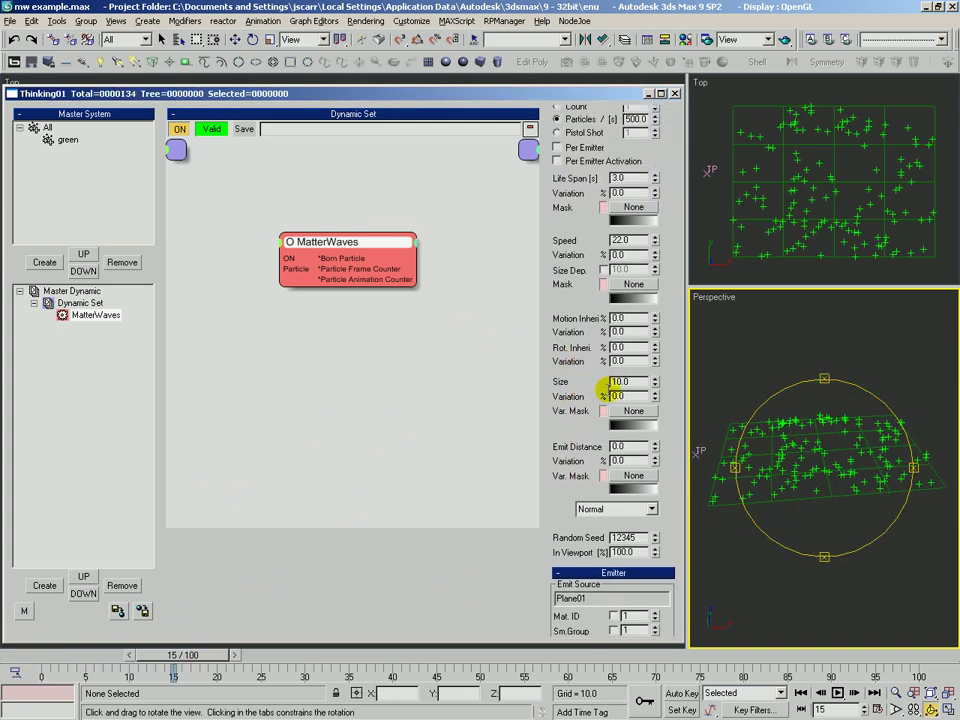
left_click_drag(556, 492, 558, 469)
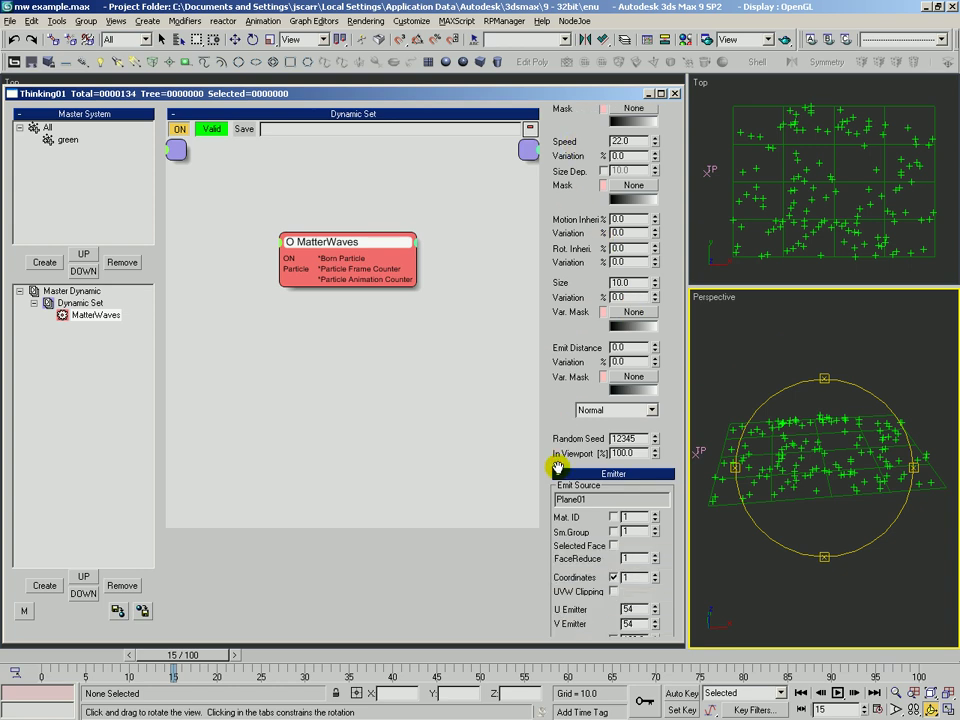
key("F3")
left_click_drag(801, 479, 776, 495)
scroll(808, 446, "up", 1)
mouse_move(808, 446)
left_mouse_down()
mouse_move(797, 471)
mouse_move(832, 455)
left_mouse_up()
scroll(832, 455, "up", 1)
middle_click_drag(832, 455, 823, 443, "alt")
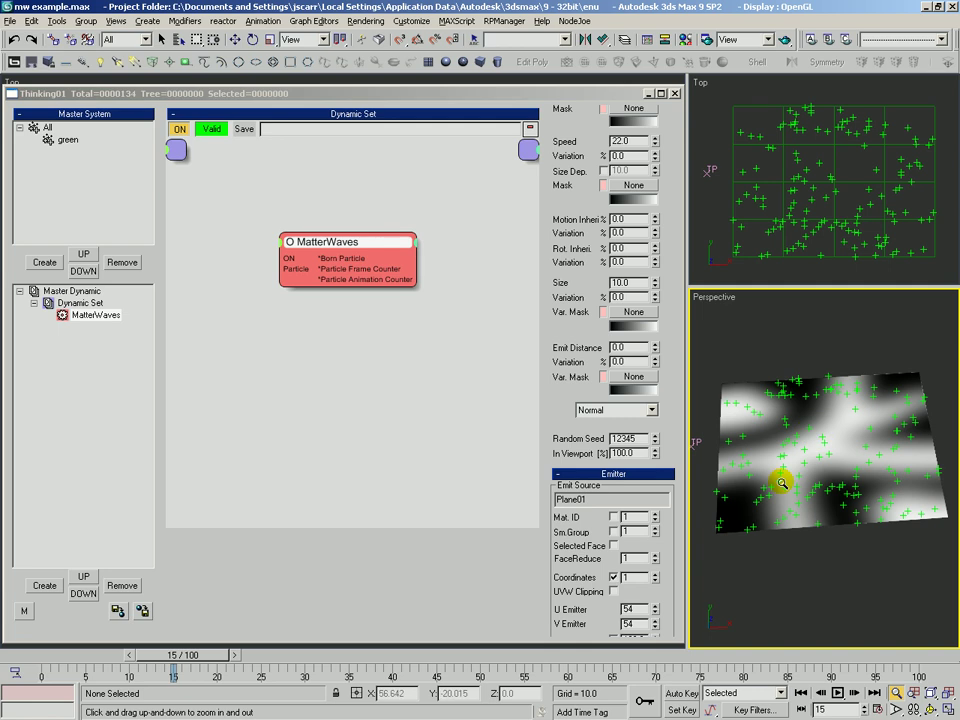
Step: Turn on Use Material/Map in the MatterWaves Emit On Off Manipulation settings
scroll(564, 402, "down", 5)
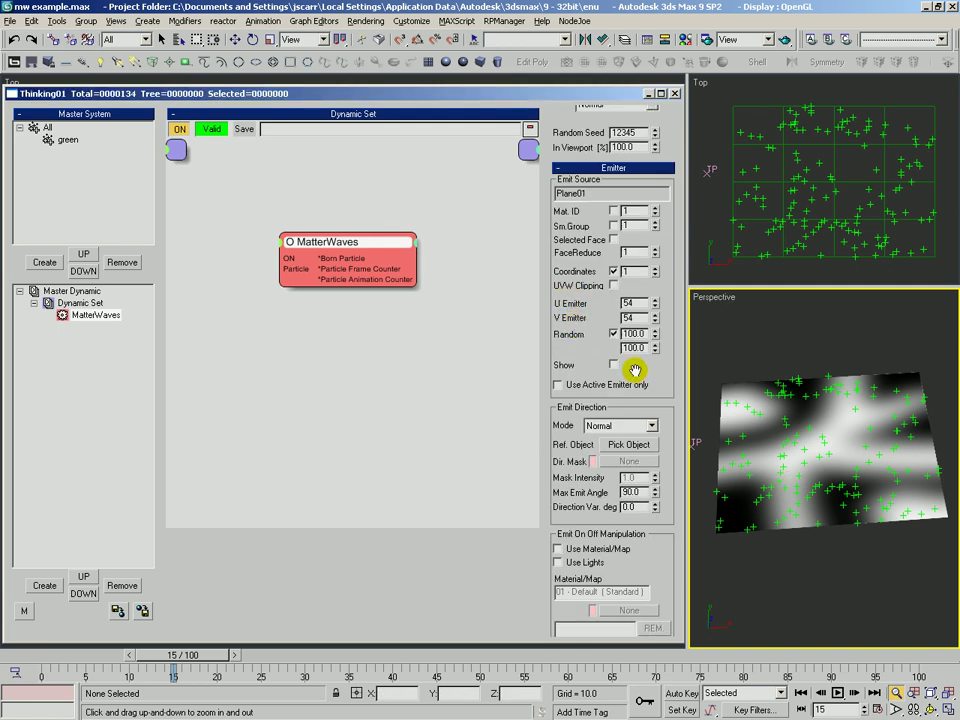
scroll(660, 383, "down", 4)
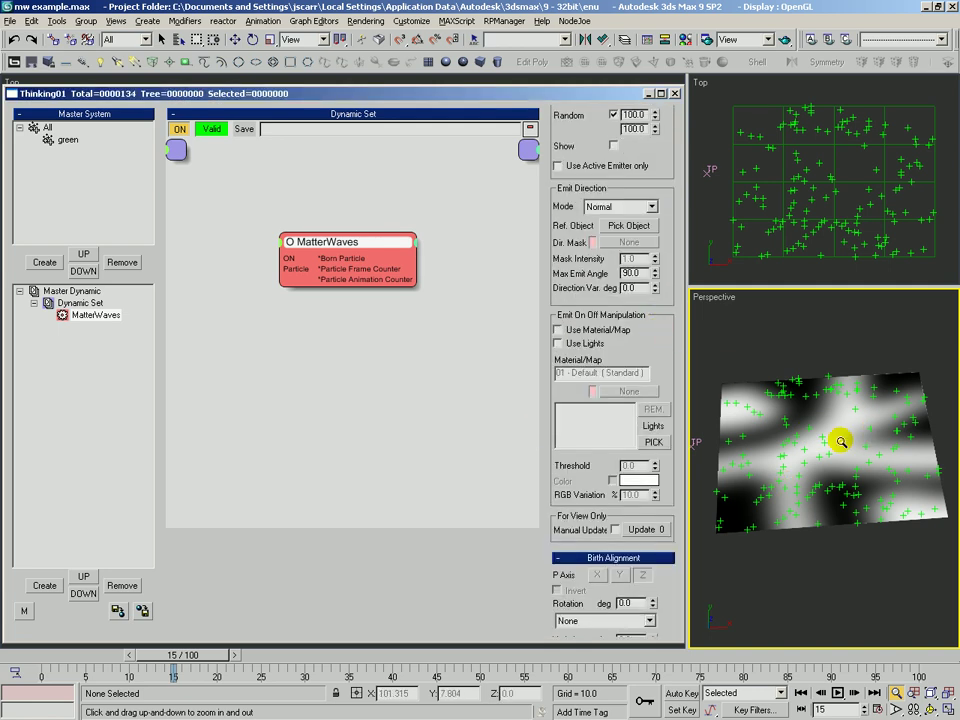
scroll(823, 446, "down", 3)
mouse_move(812, 434)
middle_mouse_down("alt")
mouse_move(803, 428)
mouse_move(851, 426)
mouse_move(812, 426)
middle_mouse_up("alt")
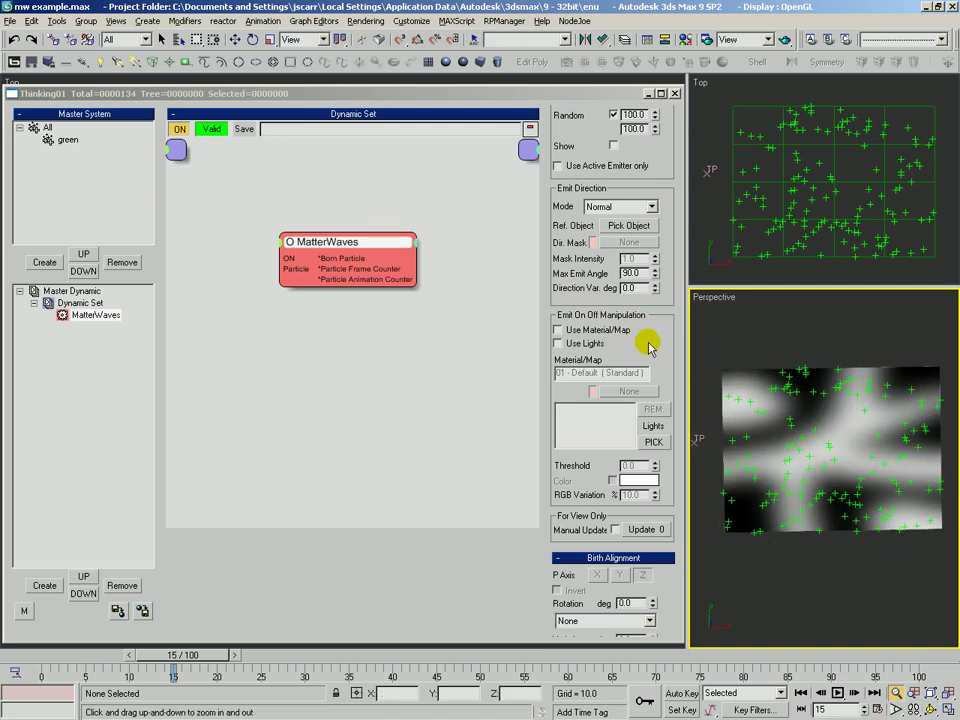
left_click_drag(660, 330, 632, 382)
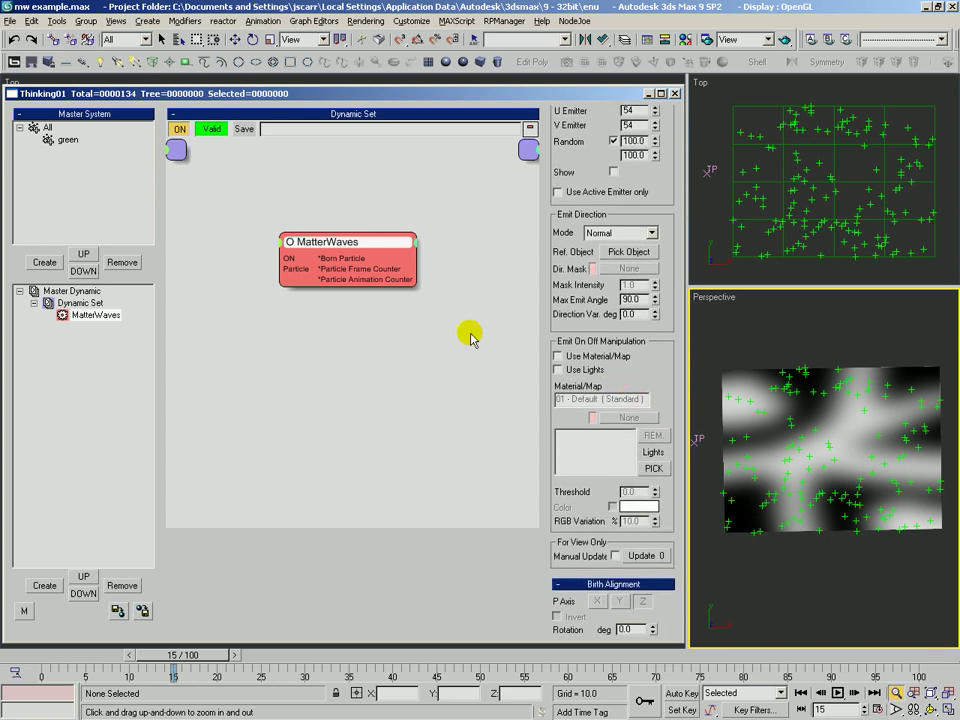
left_click(559, 356)
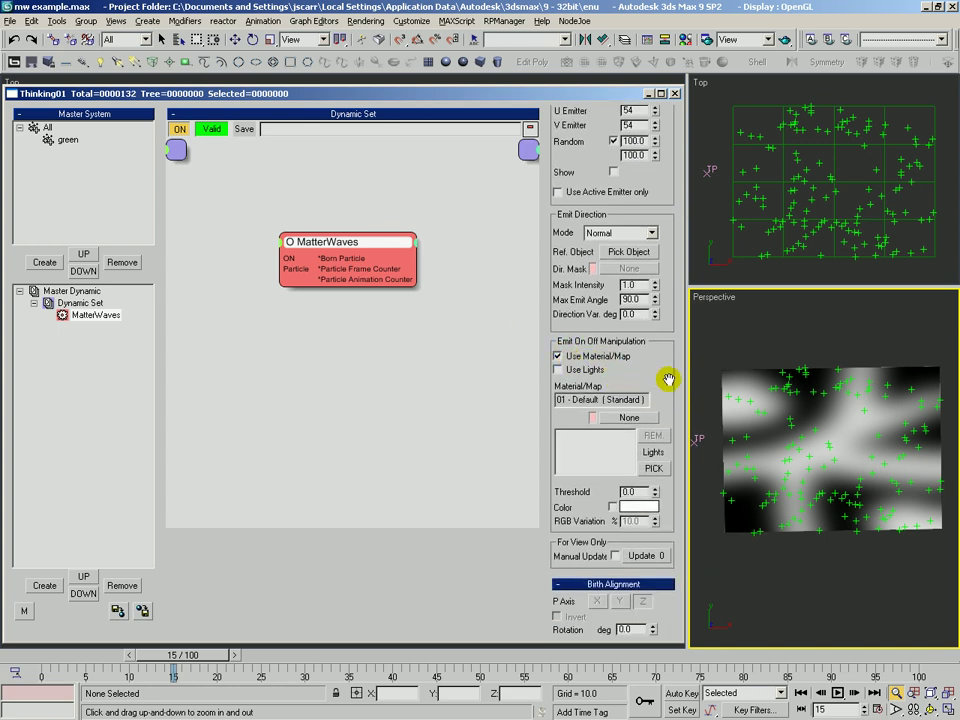
left_click_drag(660, 378, 650, 359)
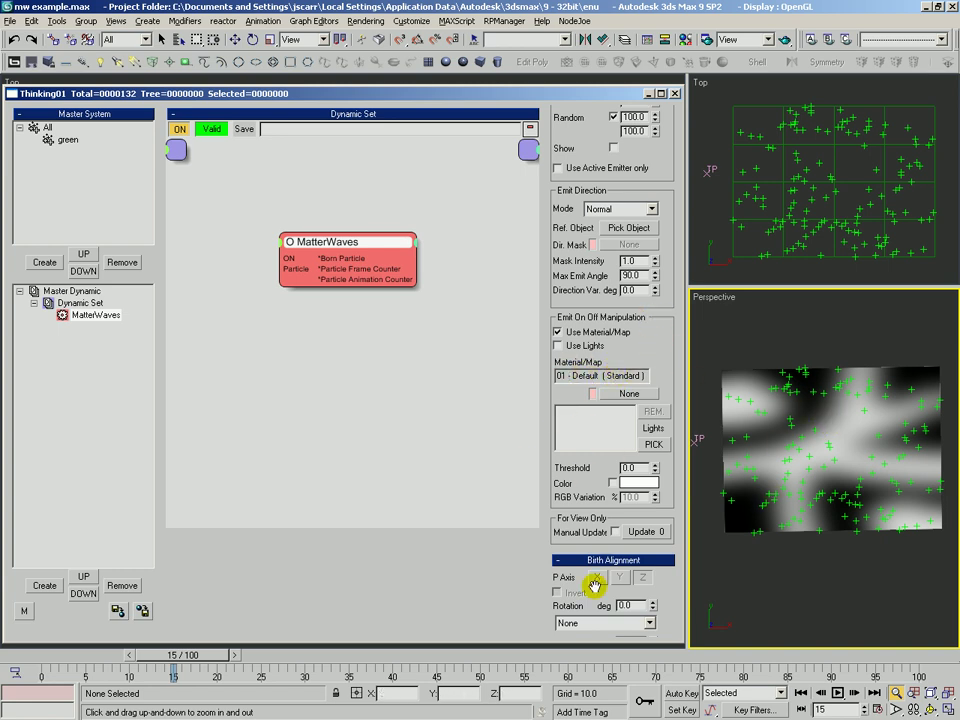
Step: Raise the emission Threshold to about 0.78 and inspect which areas of the plane's map emit particles
left_click_drag(654, 467, 660, 408)
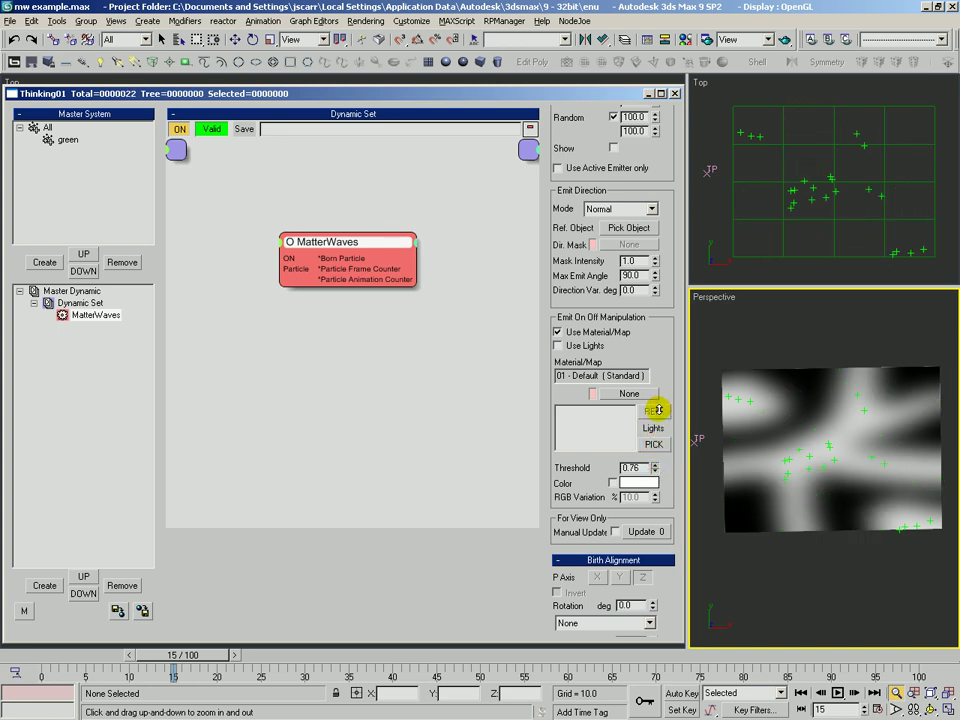
scroll(812, 450, "up", 2)
key("ctrl+r")
left_click_drag(763, 456, 789, 380)
middle_click_drag(789, 380, 776, 437, "alt")
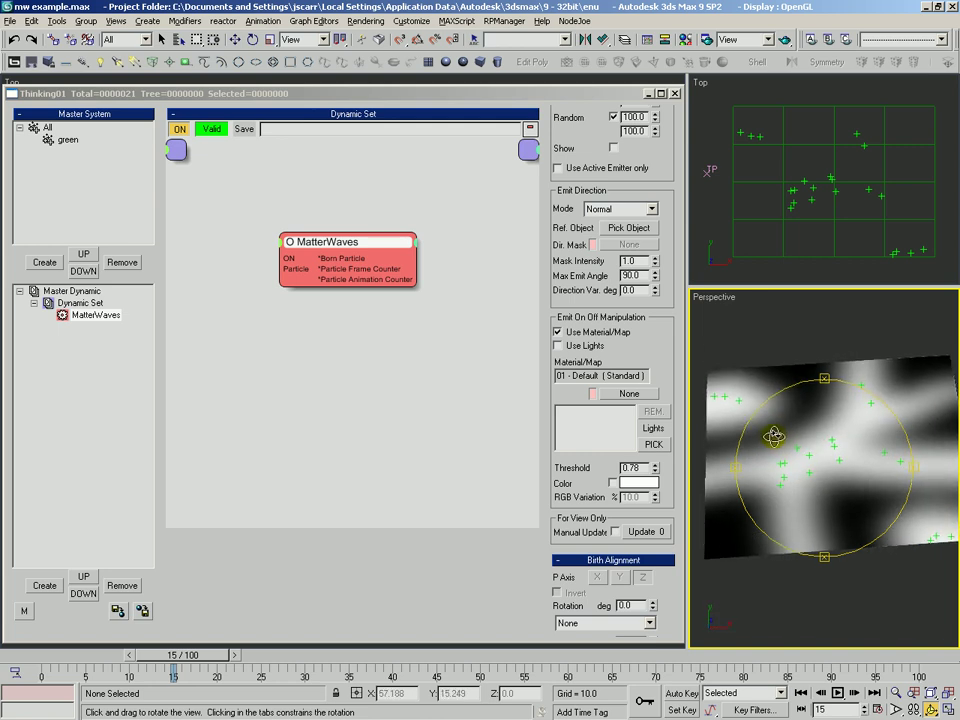
scroll(778, 433, "down", 1)
scroll(778, 433, "up", 2)
key("ctrl+r")
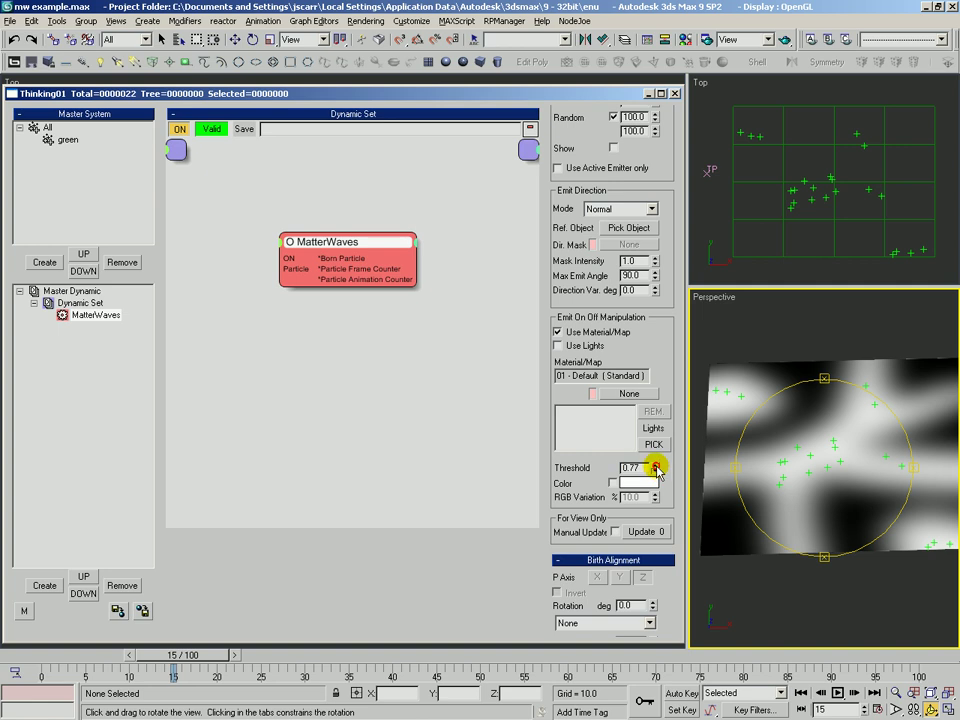
Step: Go to frame 57 and lower the emission Threshold to 0.42
left_click_drag(203, 669, 590, 650)
left_click_drag(770, 500, 849, 538)
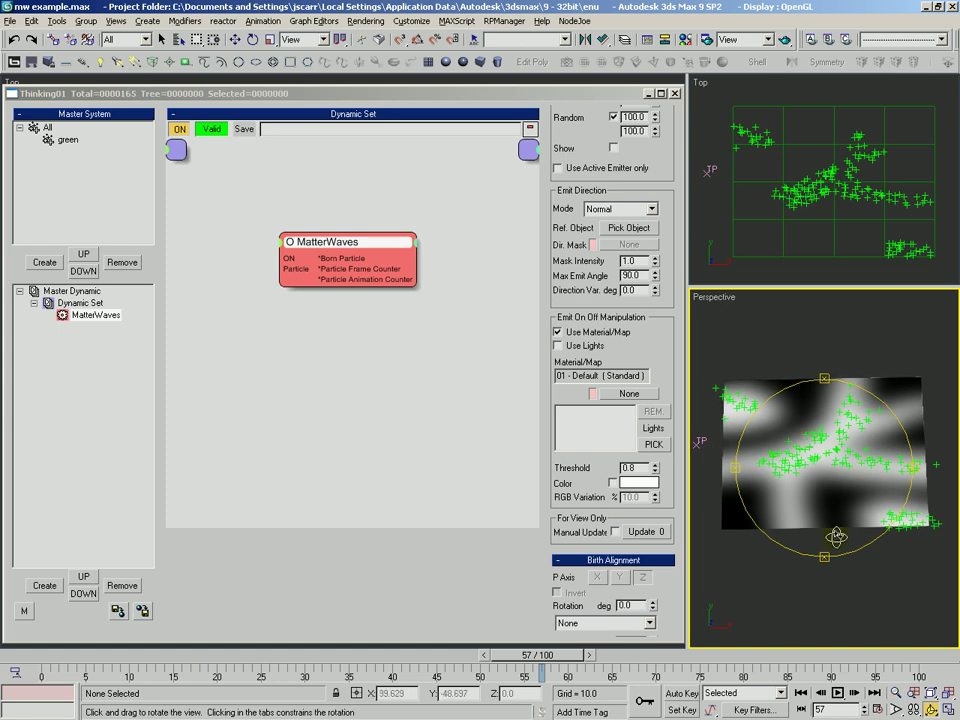
left_click_drag(653, 469, 655, 477)
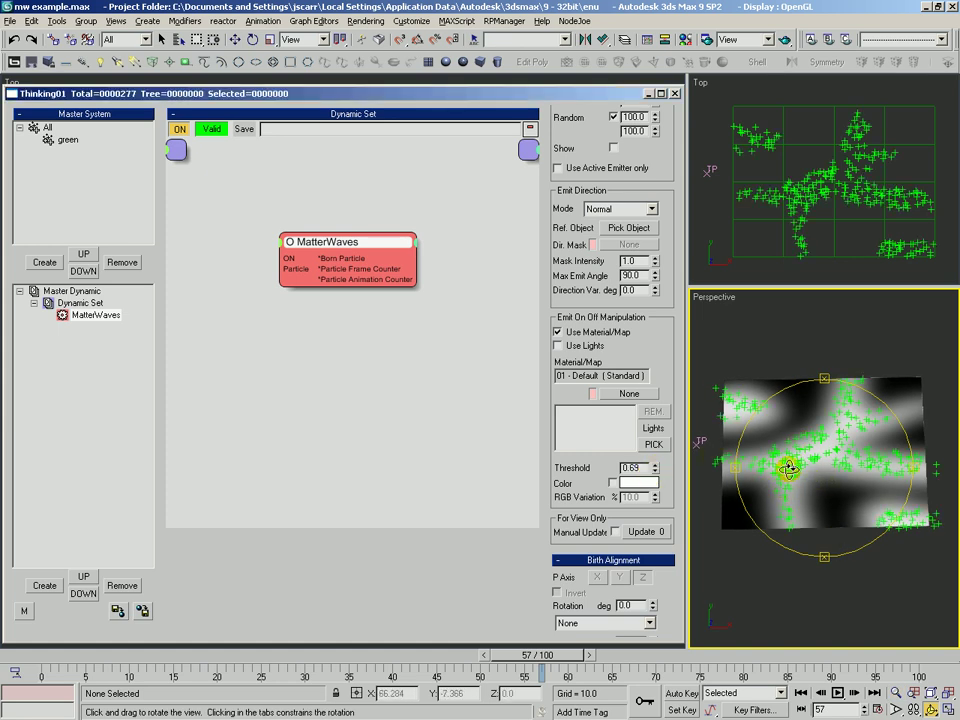
mouse_move(656, 470)
left_mouse_down()
mouse_move(647, 497)
mouse_move(648, 487)
left_mouse_up()
left_click_drag(868, 477, 808, 446)
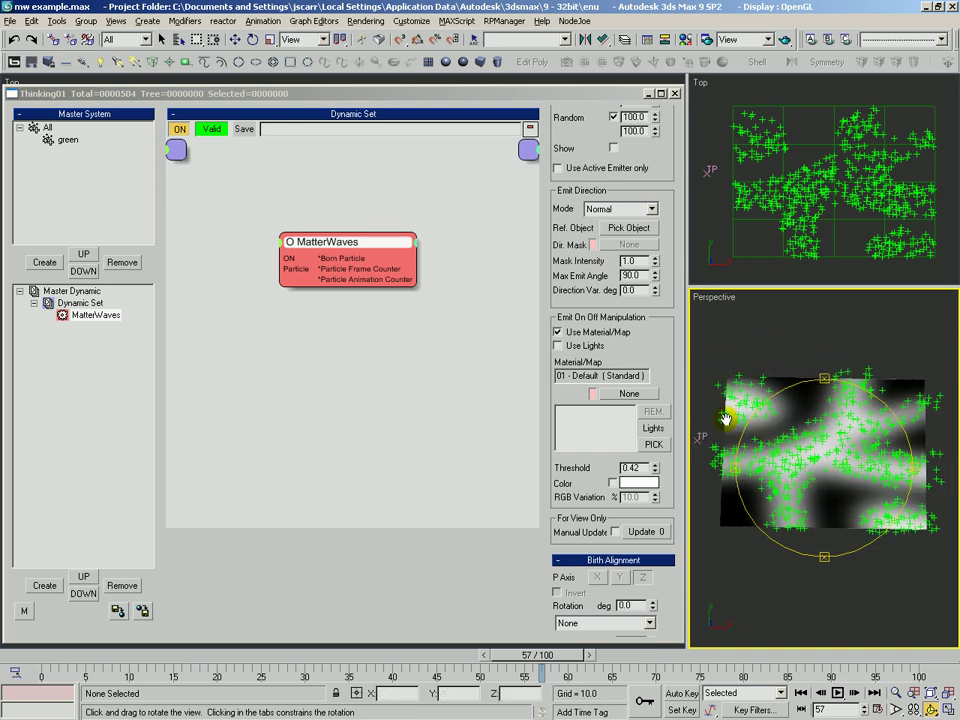
Step: Set the MatterWaves Attack and Sustain times to 0
left_click_drag(662, 330, 594, 591)
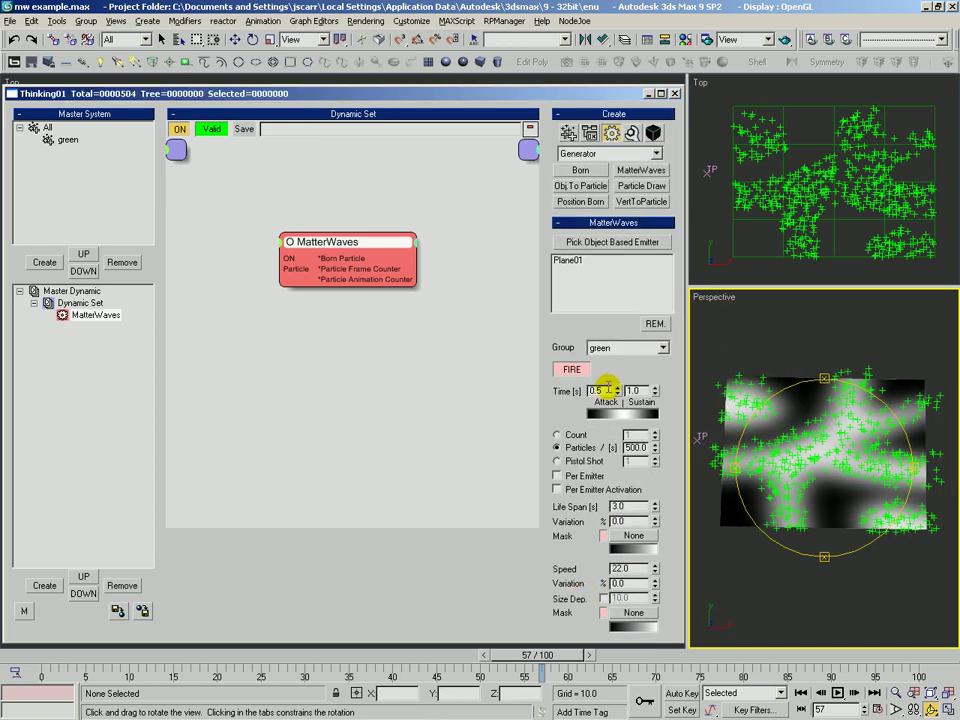
type("0")
key("Tab")
Step: Fit the scene in the front view, return to Perspective, and orbit to examine the particles over the plane from above
key("b")
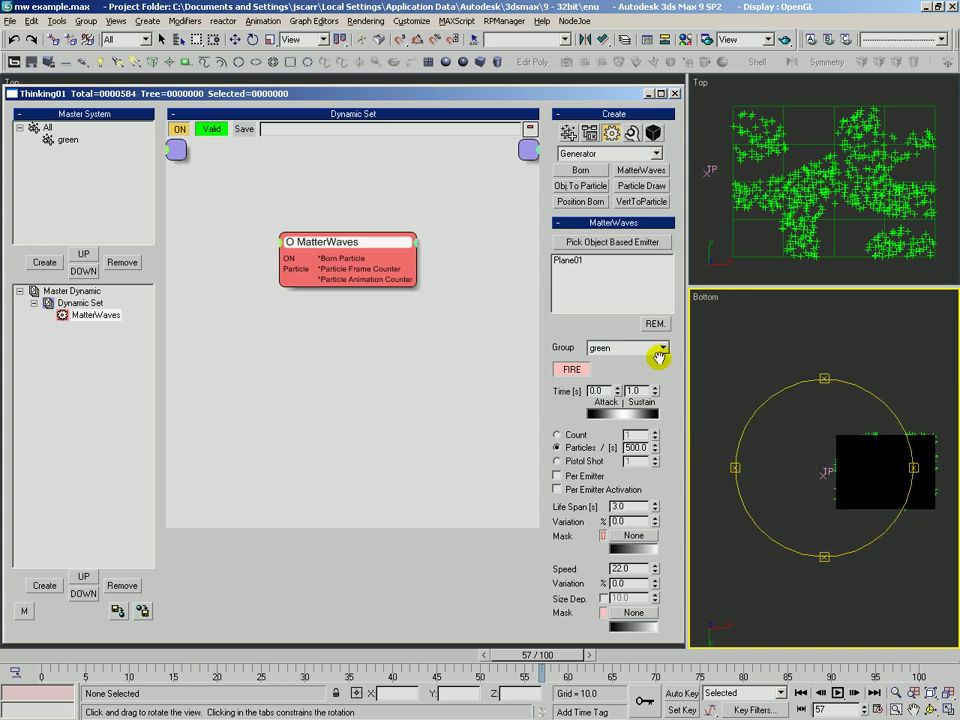
left_click_drag(782, 461, 800, 383)
key("f")
key("z")
scroll(798, 449, "down", 3)
key("p")
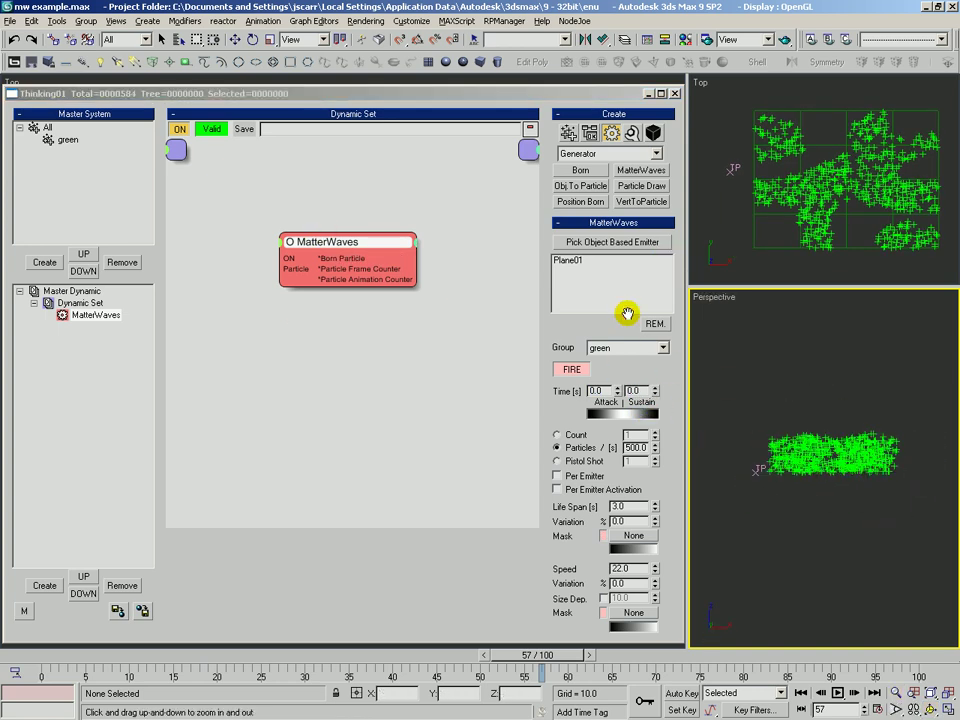
left_click_drag(849, 462, 742, 453)
key("ctrl+r")
left_click_drag(666, 487, 660, 380)
left_click_drag(880, 496, 905, 510)
Step: Raise the emission Threshold to 0.62
left_click_drag(669, 424, 656, 357)
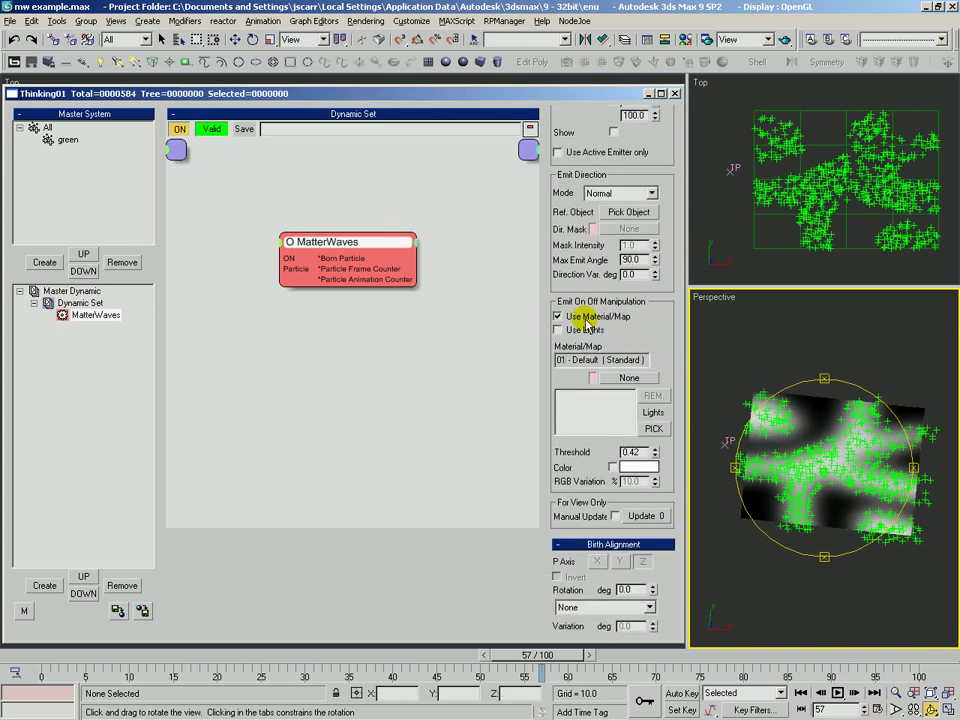
mouse_move(655, 458)
left_mouse_down()
mouse_move(657, 470)
mouse_move(656, 415)
mouse_move(658, 437)
left_mouse_up()
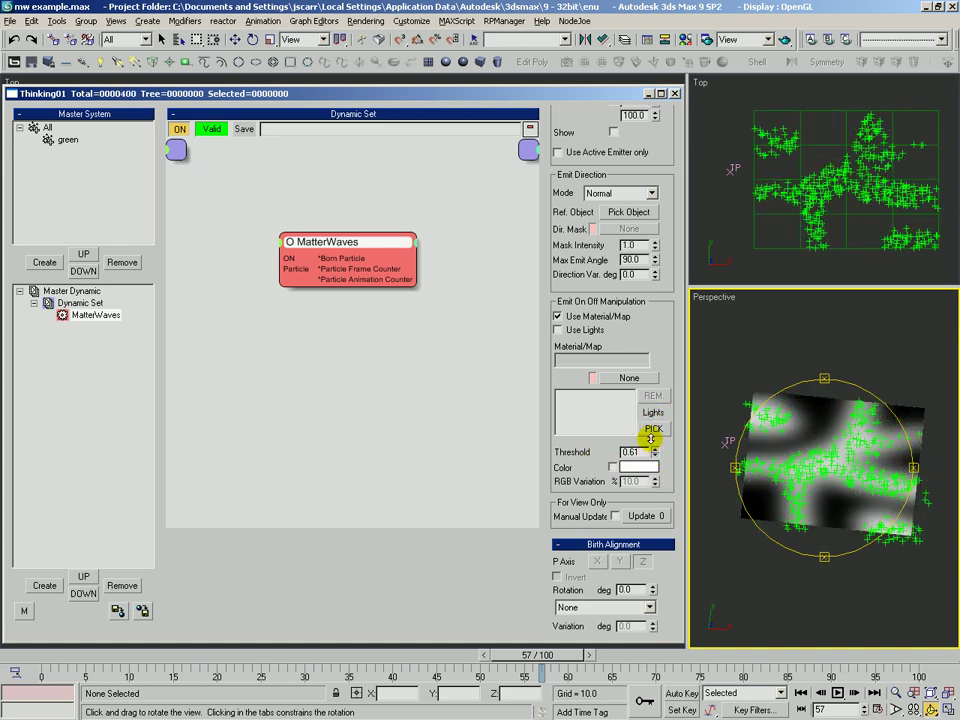
left_click_drag(660, 313, 659, 351)
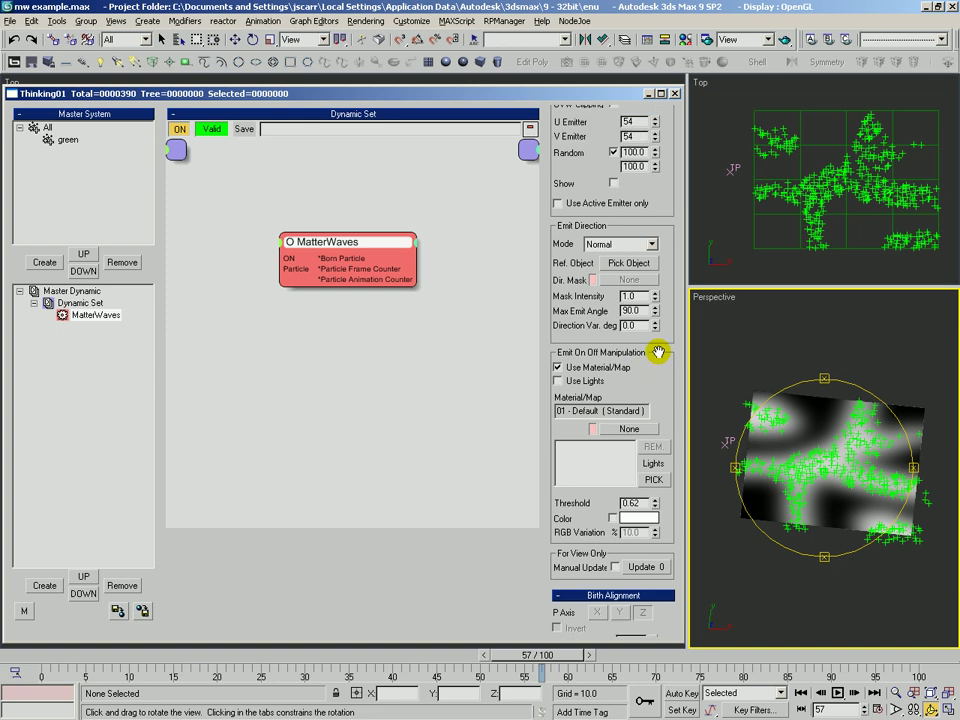
Step: Turn off Use Material/Map and view the particles from a low angle
left_click(558, 367)
scroll(660, 370, "up", 10)
left_click_drag(797, 471, 787, 435)
key("alt+z")
Step: Increase the particle Speed to 34.98
left_click_drag(667, 241, 667, 271)
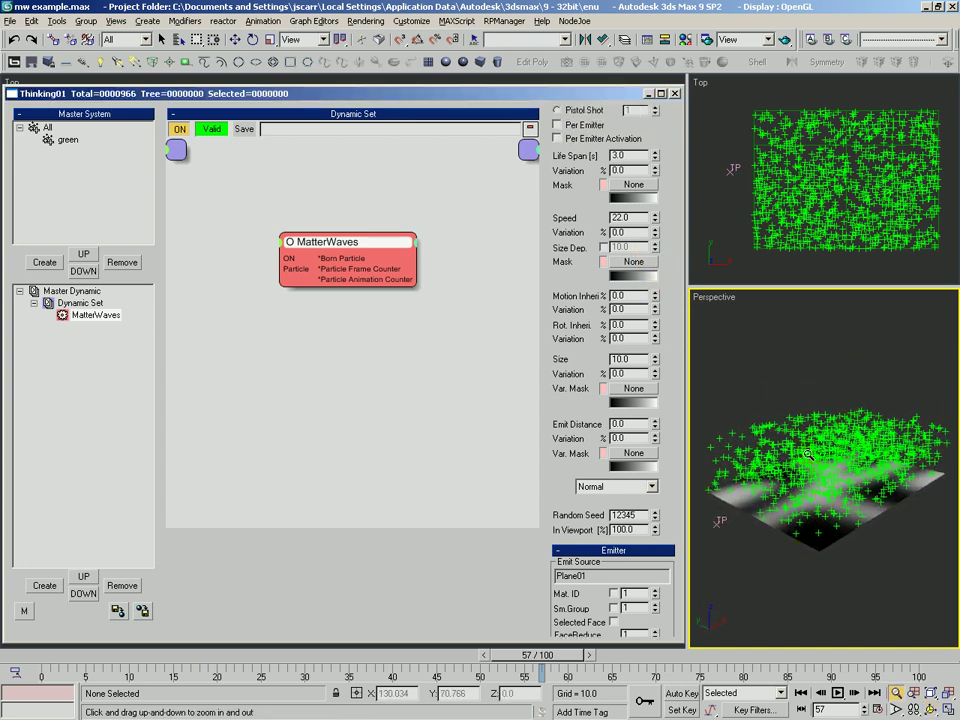
scroll(557, 206, "up", 5)
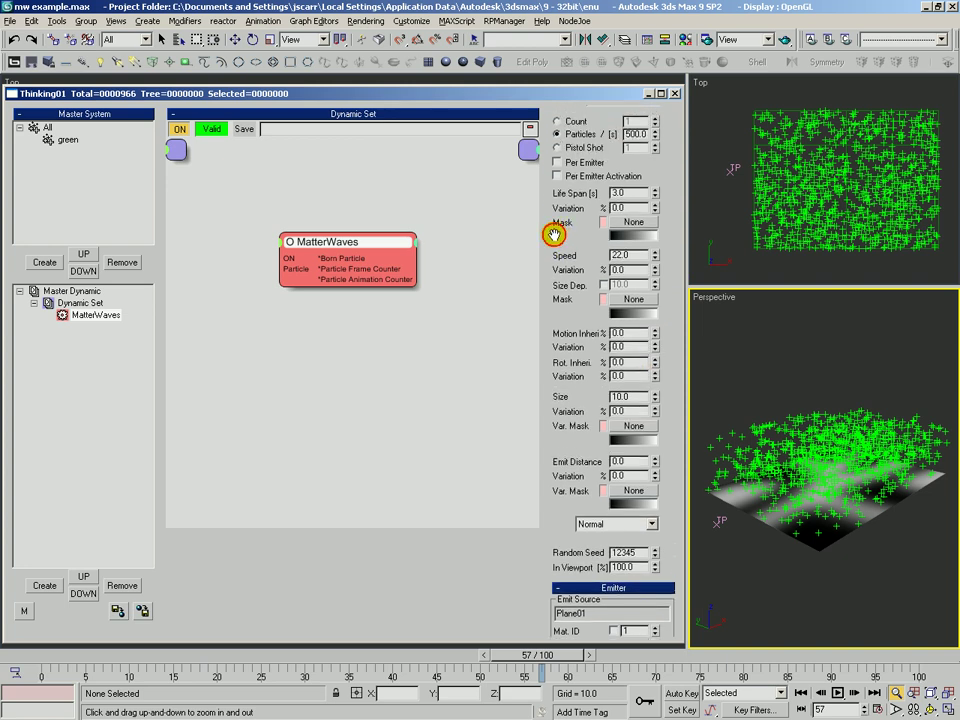
left_click_drag(550, 340, 580, 393)
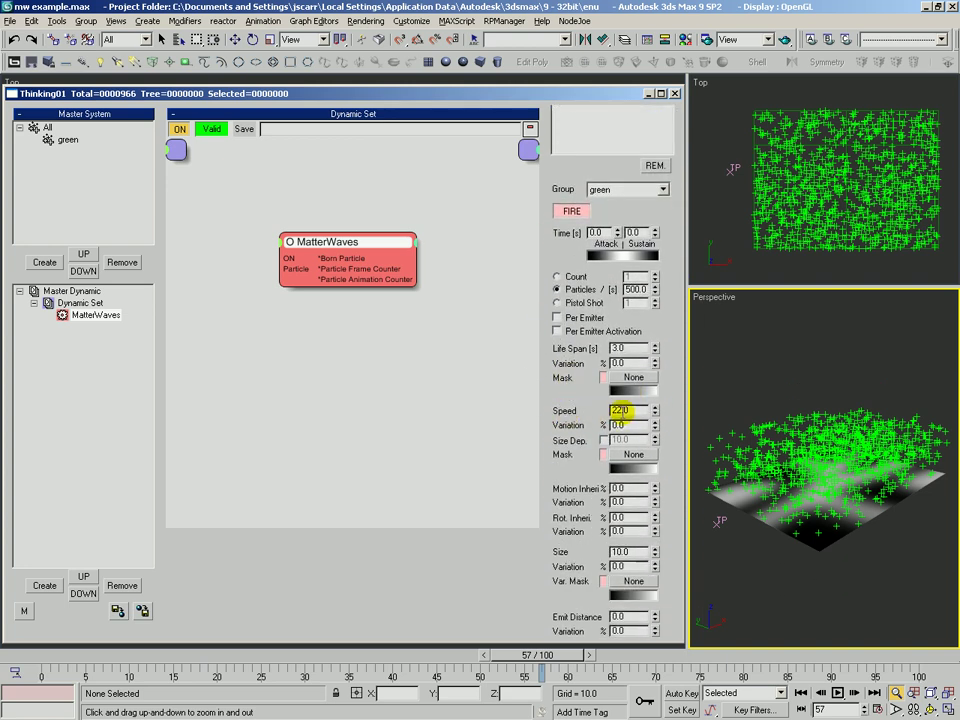
left_click_drag(656, 403, 658, 355)
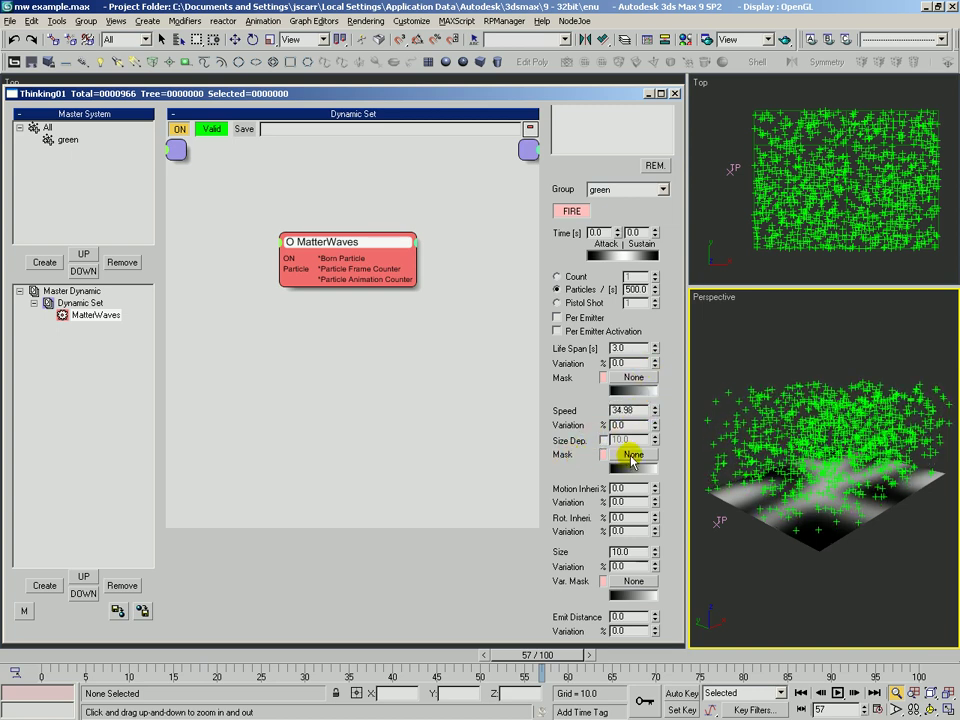
Step: Open the Material Editor and examine the blurred.jpg bitmap image used for the plane
key("m")
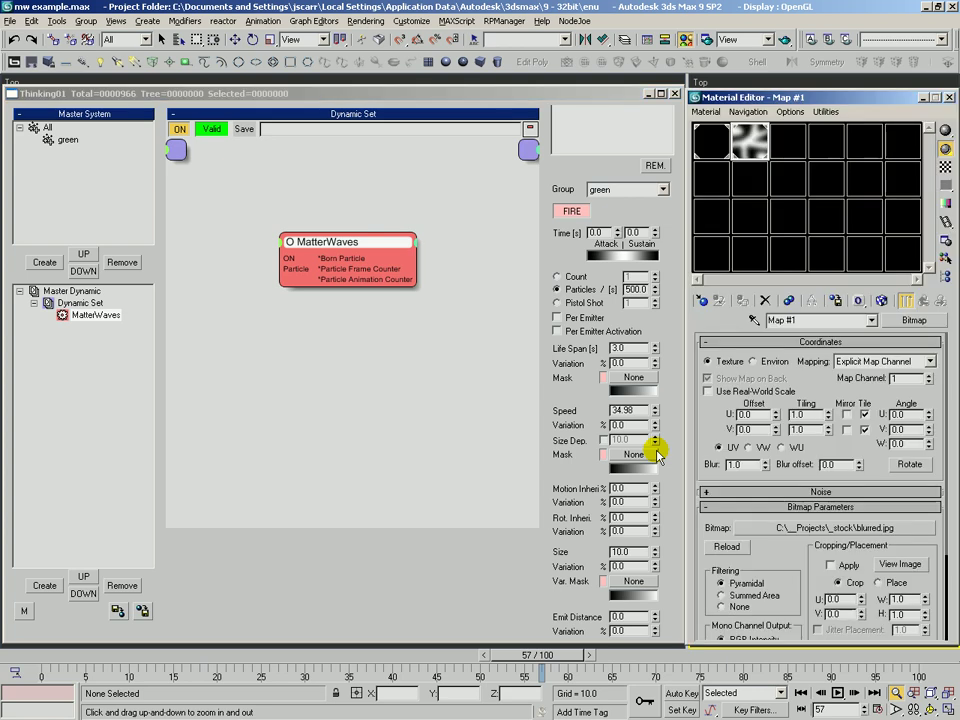
left_click(712, 141)
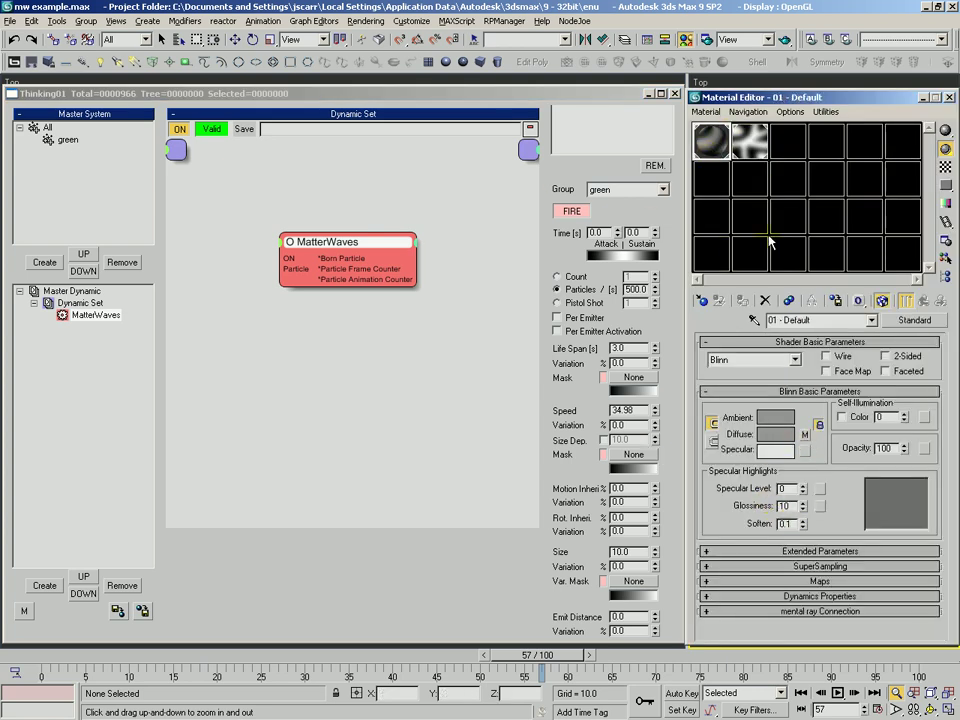
left_click(757, 140)
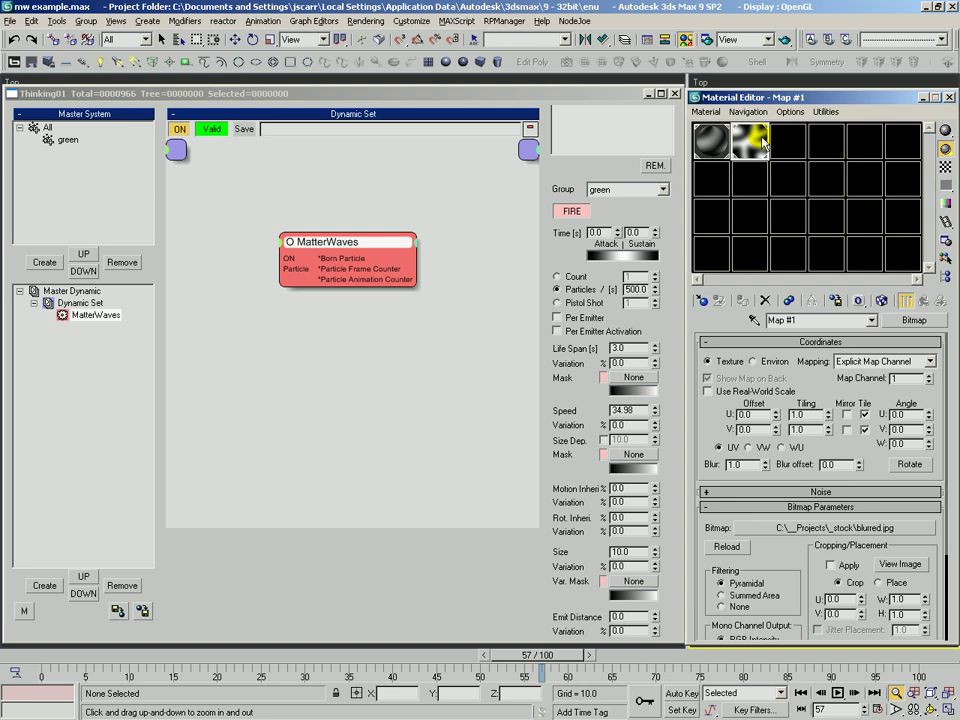
left_click(897, 564)
left_click(674, 155)
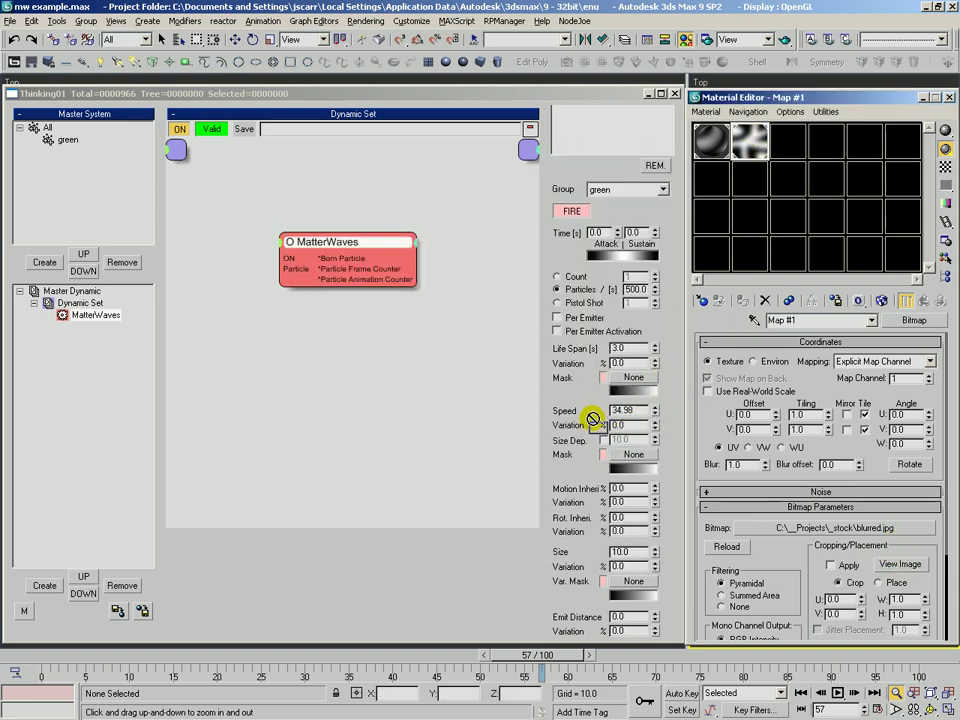
Step: Assign the blurred.jpg map from the Material Editor as the Speed mask and close the editor
mouse_move(625, 457)
left_mouse_down()
mouse_move(643, 462)
mouse_move(634, 457)
left_mouse_up()
left_click(371, 410)
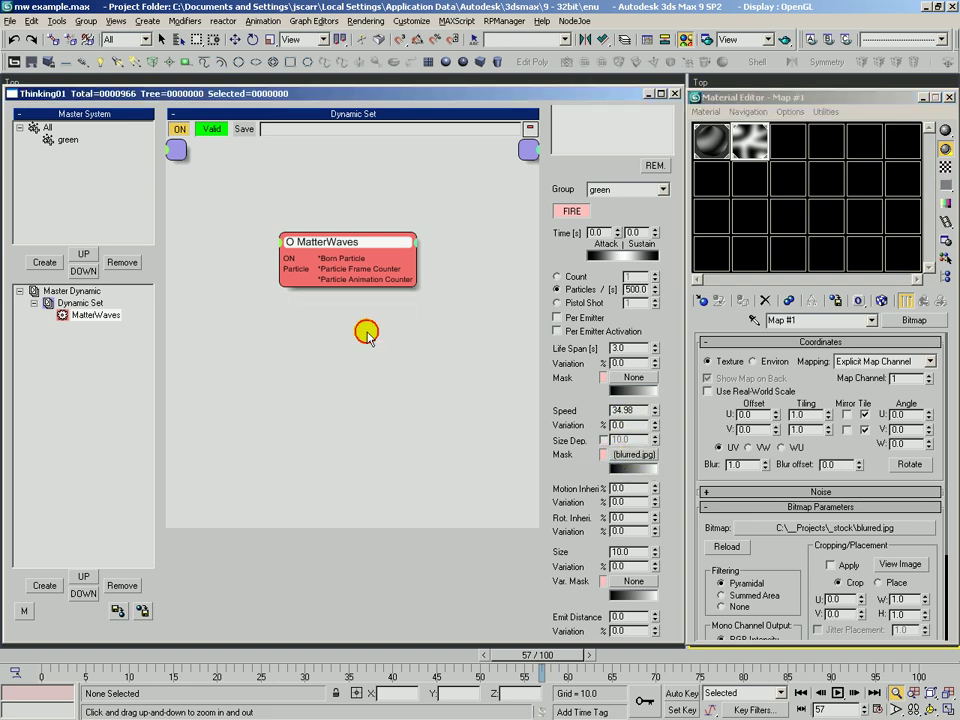
left_click(950, 98)
left_click(422, 460)
Step: Orbit the Perspective view to examine how the masked speed varies particle heights above the plane
left_click_drag(802, 418, 825, 543)
key("ctrl+r")
left_click_drag(761, 541, 860, 373)
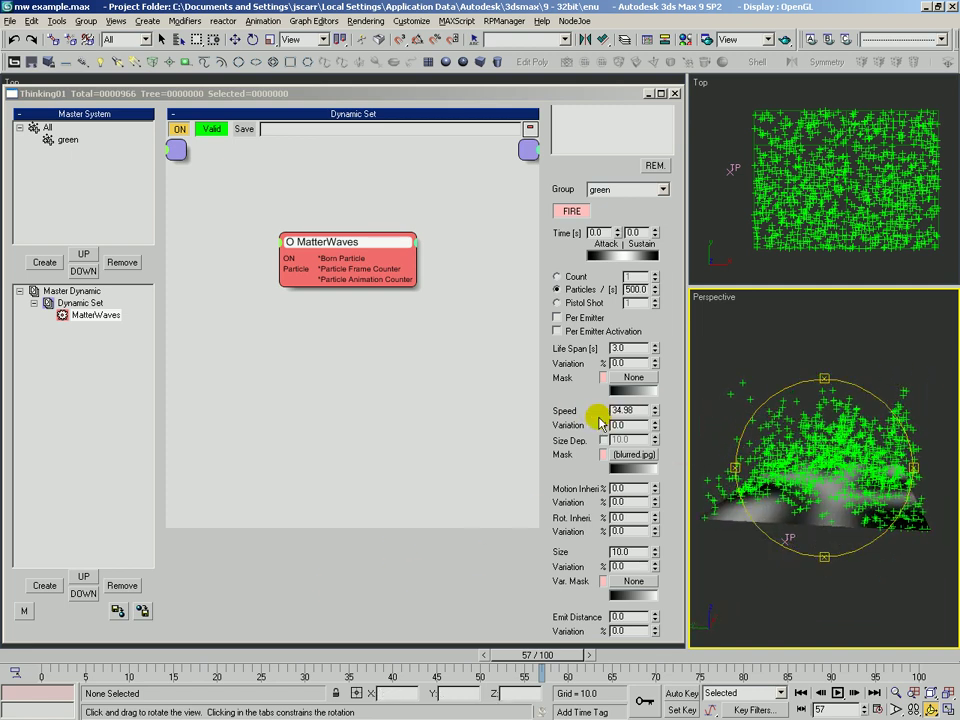
Step: Set the particle Speed to 100 and inspect the spread above the plane
key("Return")
left_click_drag(818, 446, 752, 484)
key("alt+z")
Step: Set the particle Speed to 50 and orbit around the plane to inspect the particles
left_click(643, 410)
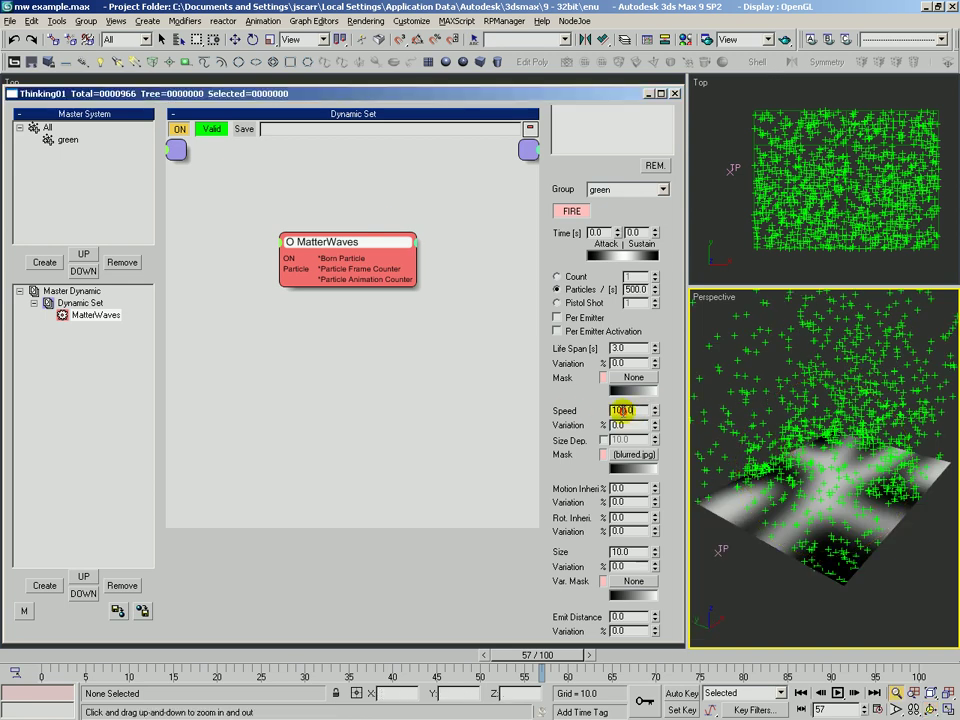
type("50")
key("Return")
left_click_drag(834, 451, 804, 407)
key("ctrl+r")
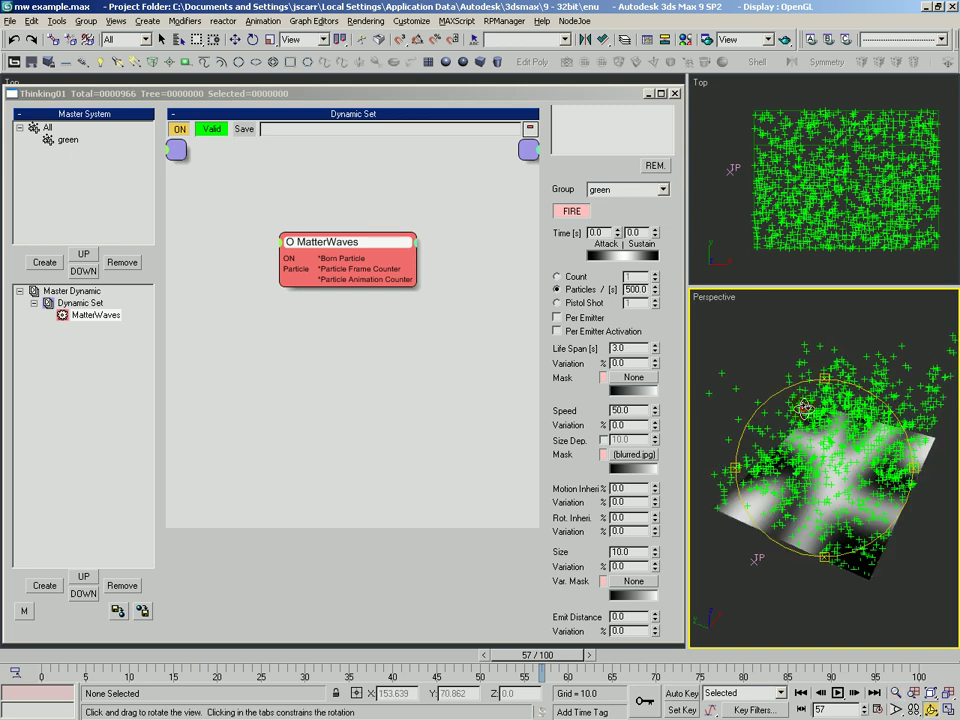